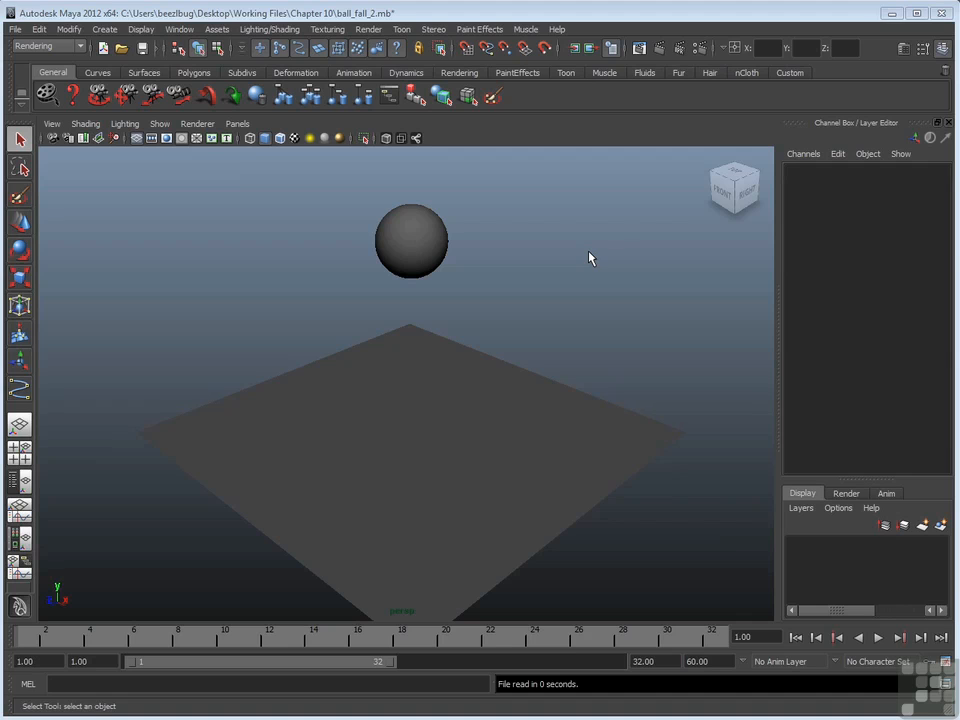
Select the ball and scrub through its animation to frame 20.
{"action": "left_click", "coordinate": [408, 242]}
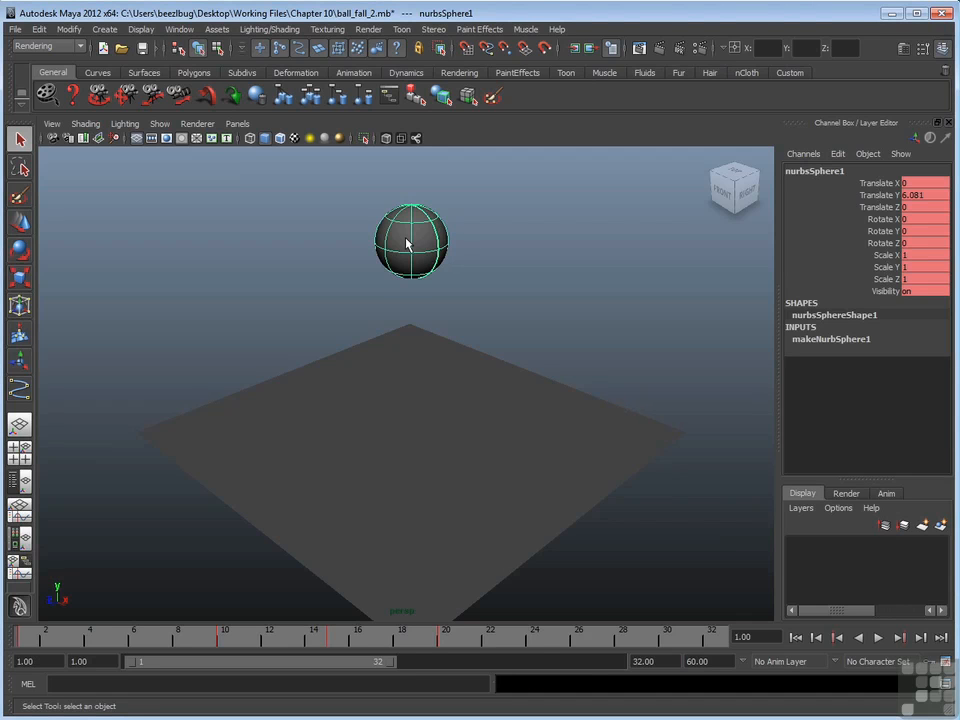
{"action": "key", "text": "alt+v"}
{"action": "left_click_drag", "start_coordinate": [172, 641], "coordinate": [447, 638]}
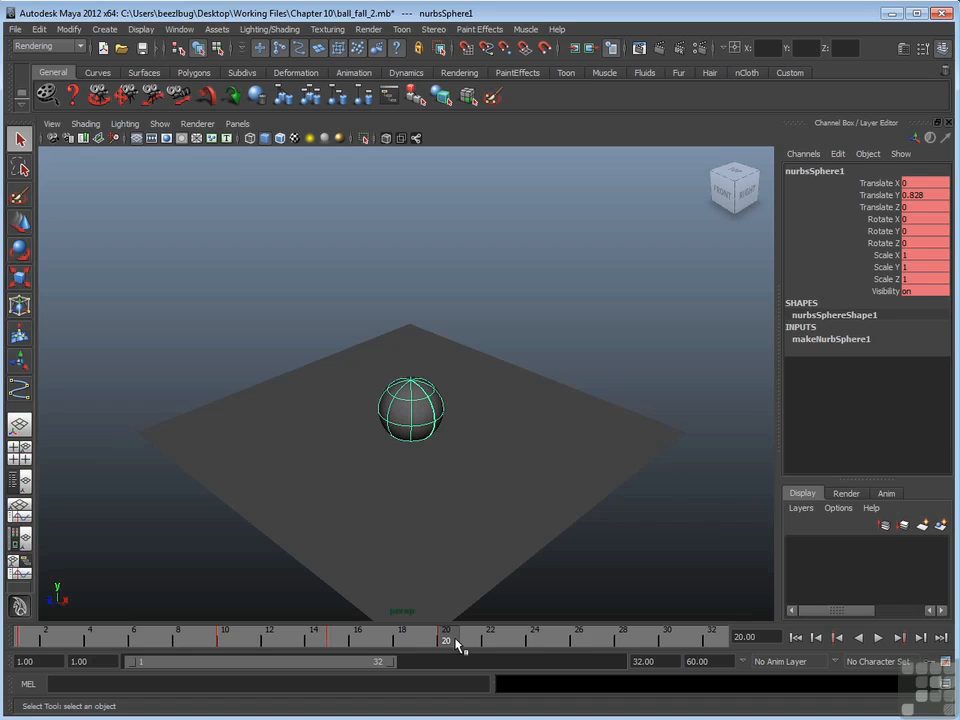
Delete the ball's keyframe at frame 20.
{"action": "mouse_move", "coordinate": [453, 634]}
{"action": "left_mouse_down"}
{"action": "mouse_move", "coordinate": [538, 633]}
{"action": "mouse_move", "coordinate": [449, 634]}
{"action": "left_mouse_up"}
{"action": "right_click", "coordinate": [453, 640]}
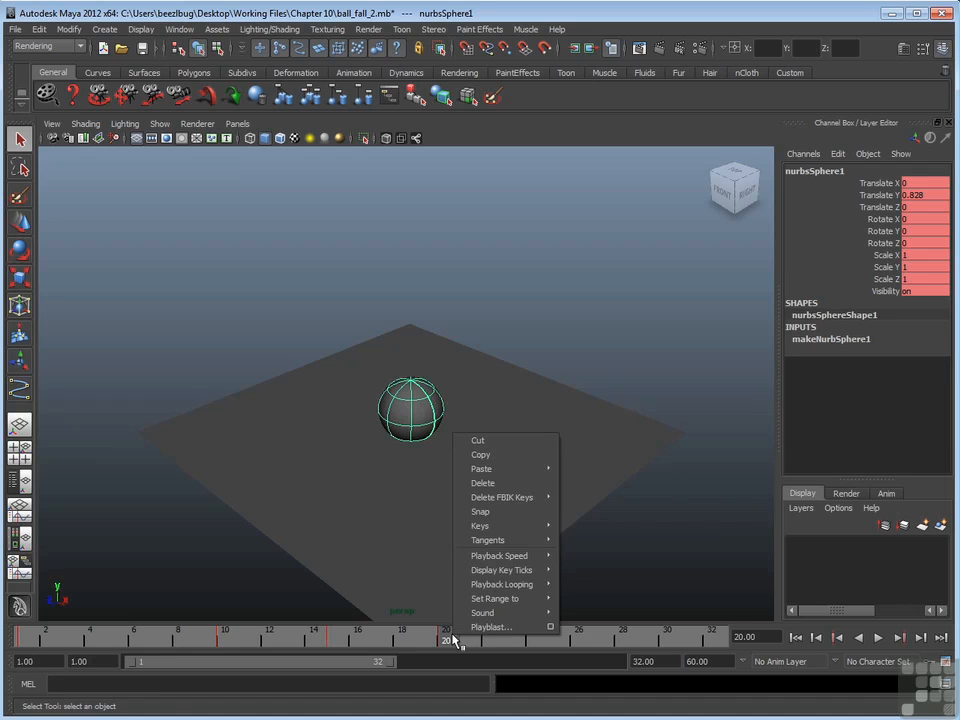
{"action": "left_click", "coordinate": [511, 484]}
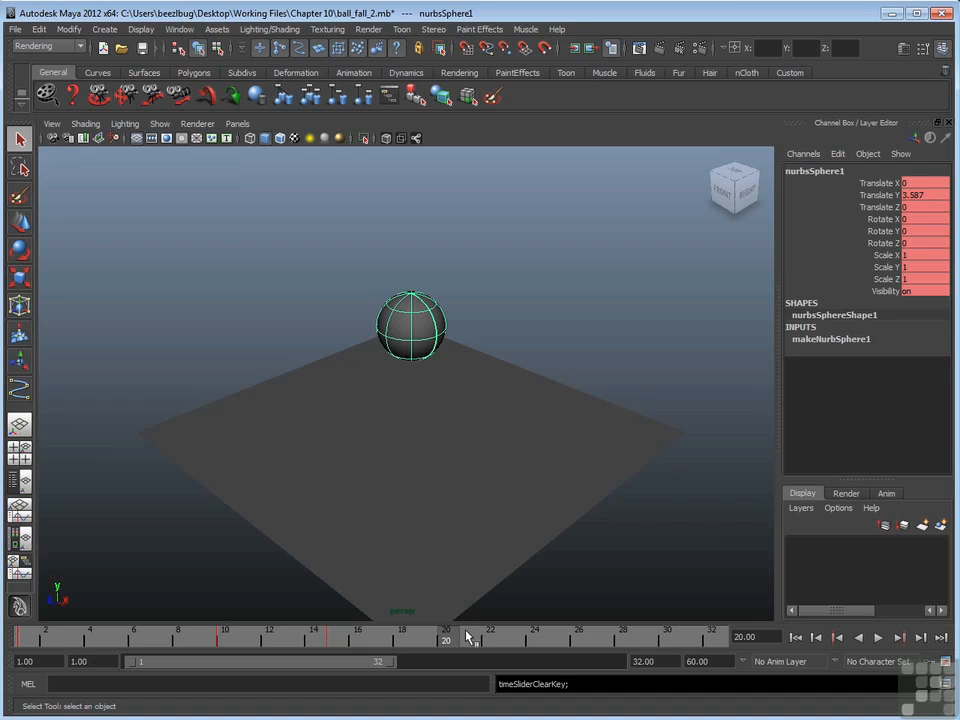
Undo the deletion of the ball's keyframe at frame 20.
{"action": "left_click", "coordinate": [634, 536]}
{"action": "key", "text": "ctrl+z"}
{"action": "key", "text": "ctrl+z"}
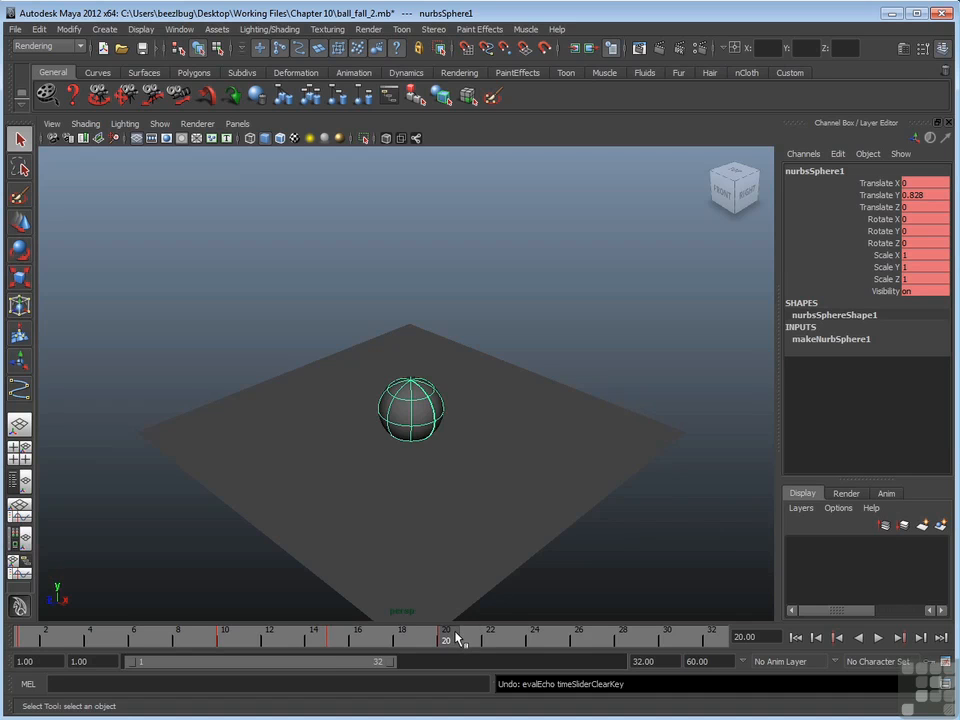
Copy the ball's keyframe at frame 15, paste it at frame 25 and compare the two poses.
{"action": "key", "text": "alt+v"}
{"action": "mouse_move", "coordinate": [343, 638]}
{"action": "left_mouse_down"}
{"action": "mouse_move", "coordinate": [651, 630]}
{"action": "mouse_move", "coordinate": [340, 634]}
{"action": "left_mouse_up"}
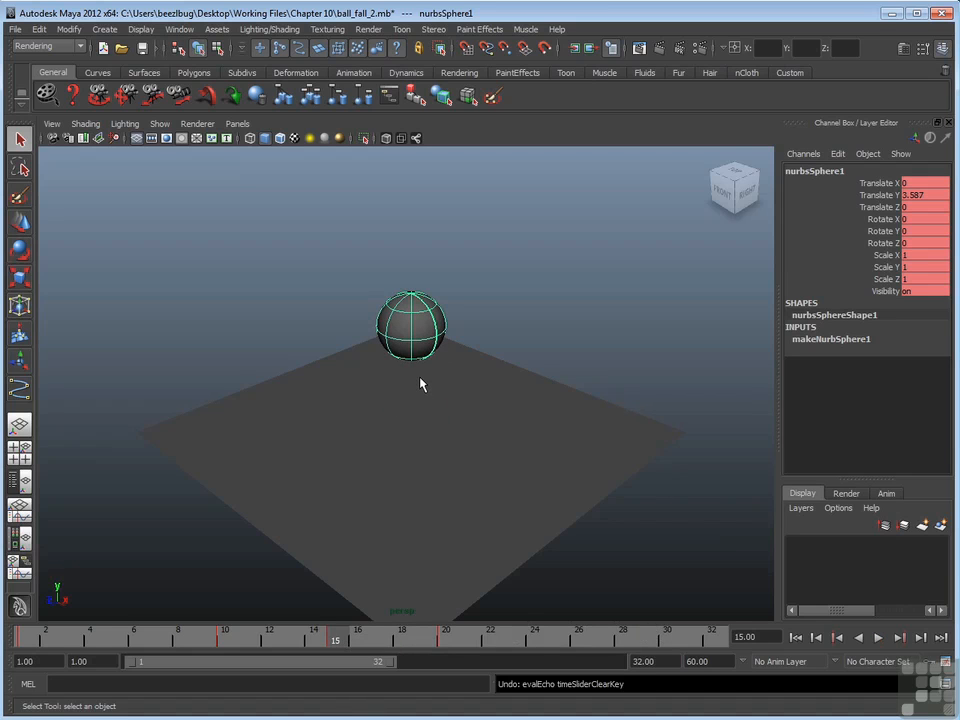
{"action": "right_click", "coordinate": [340, 640]}
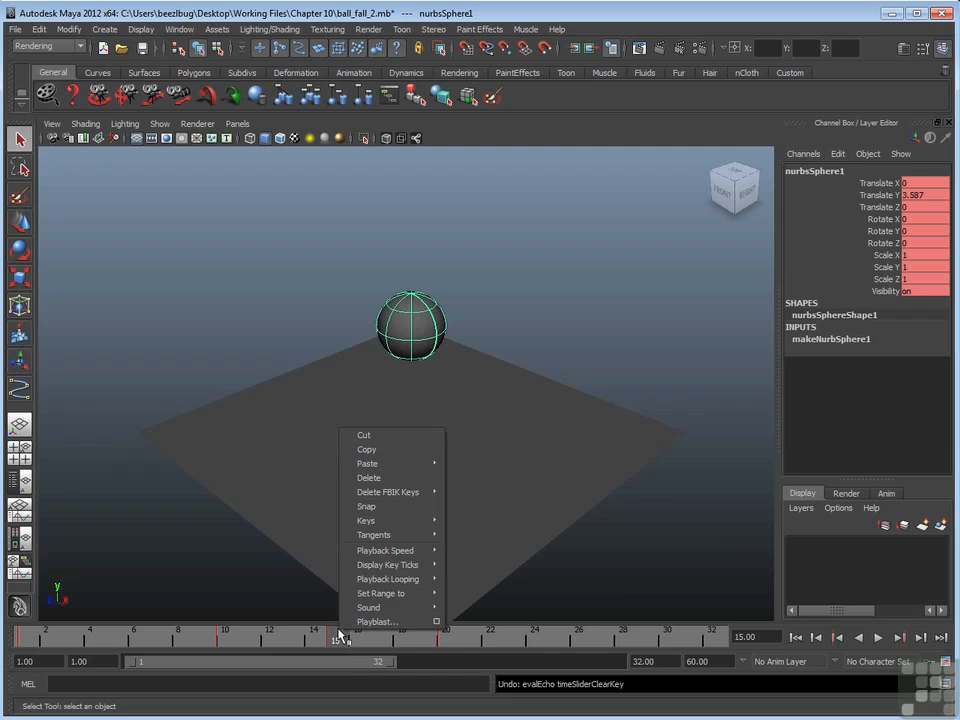
{"action": "left_click", "coordinate": [402, 456]}
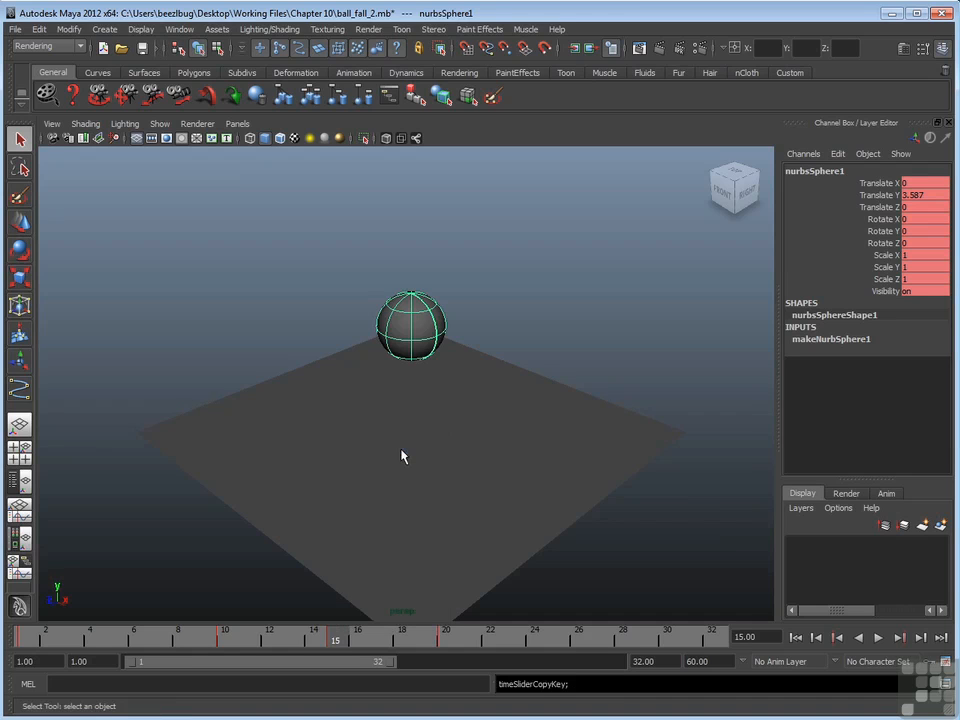
{"action": "left_click_drag", "start_coordinate": [349, 636], "coordinate": [561, 638]}
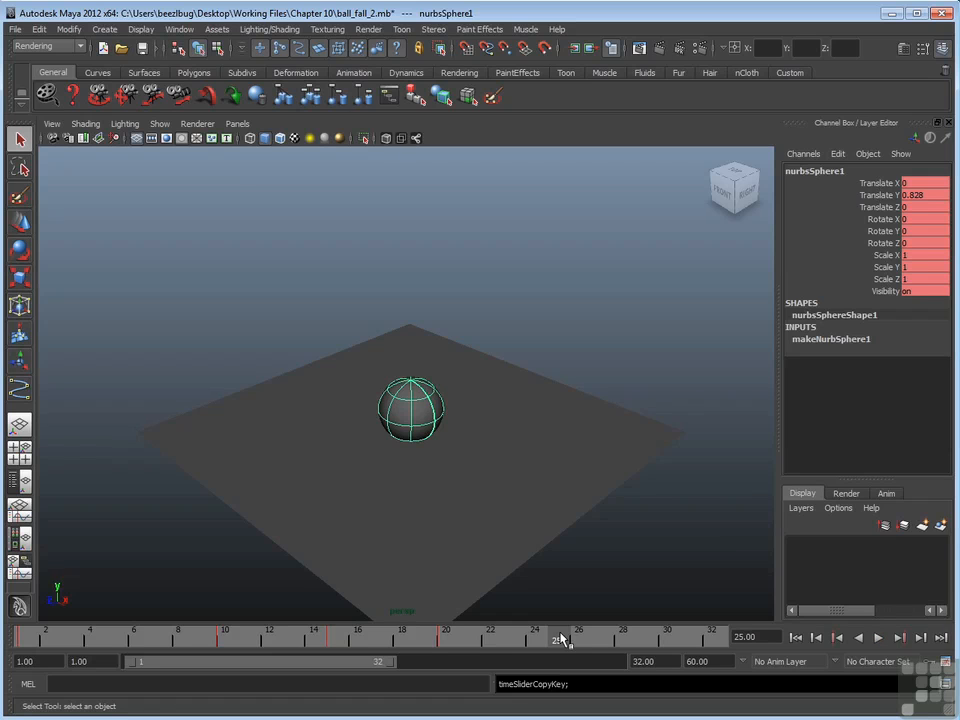
{"action": "right_click", "coordinate": [562, 638]}
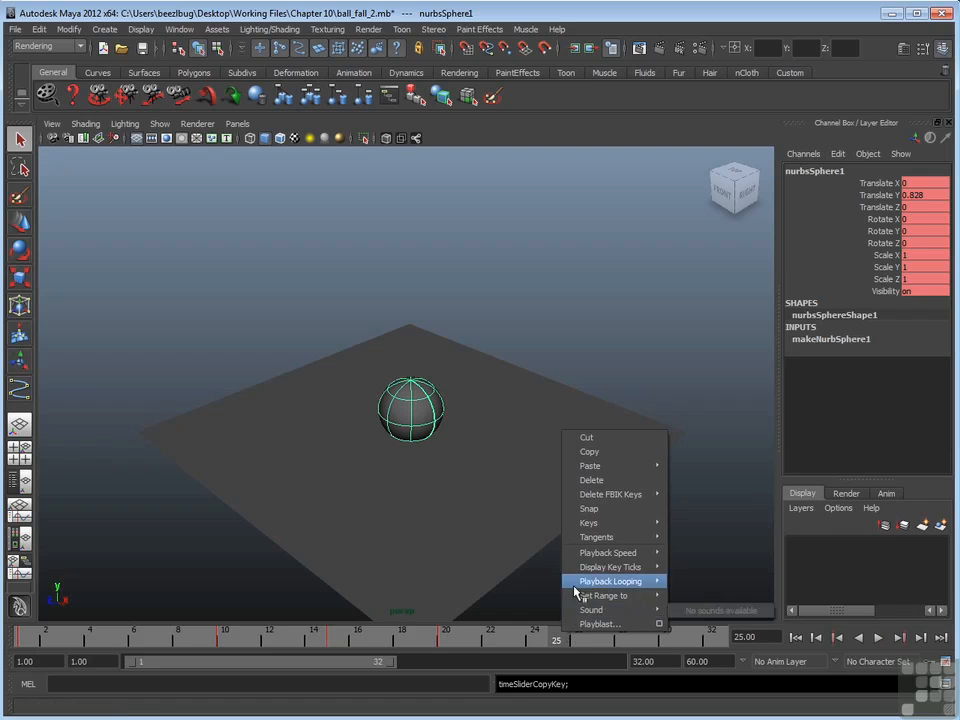
{"action": "mouse_move", "coordinate": [602, 468]}
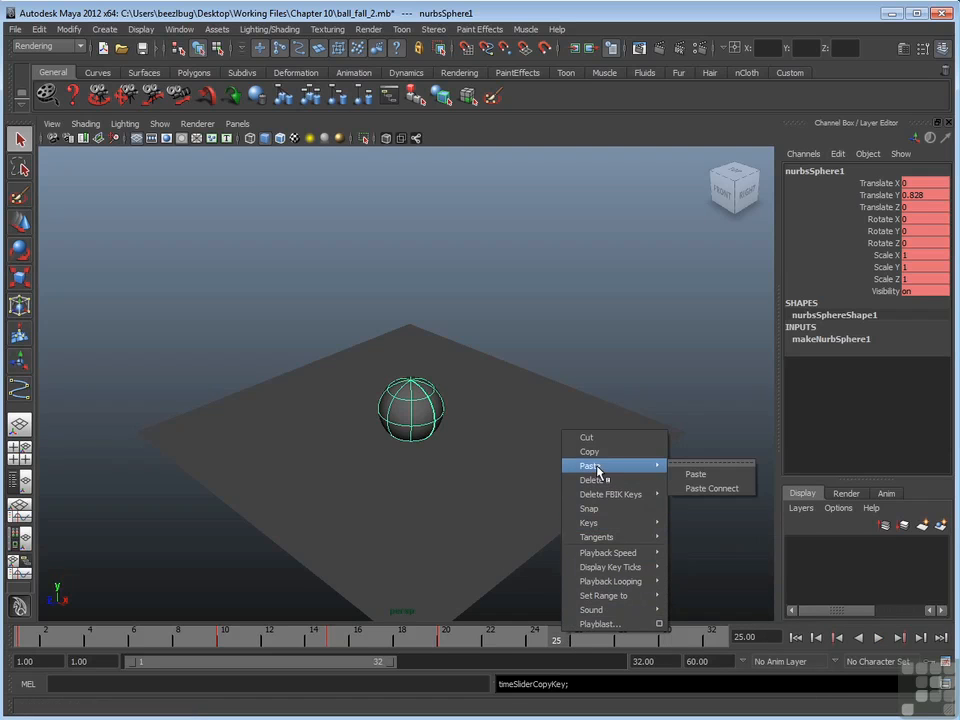
{"action": "left_click", "coordinate": [719, 476]}
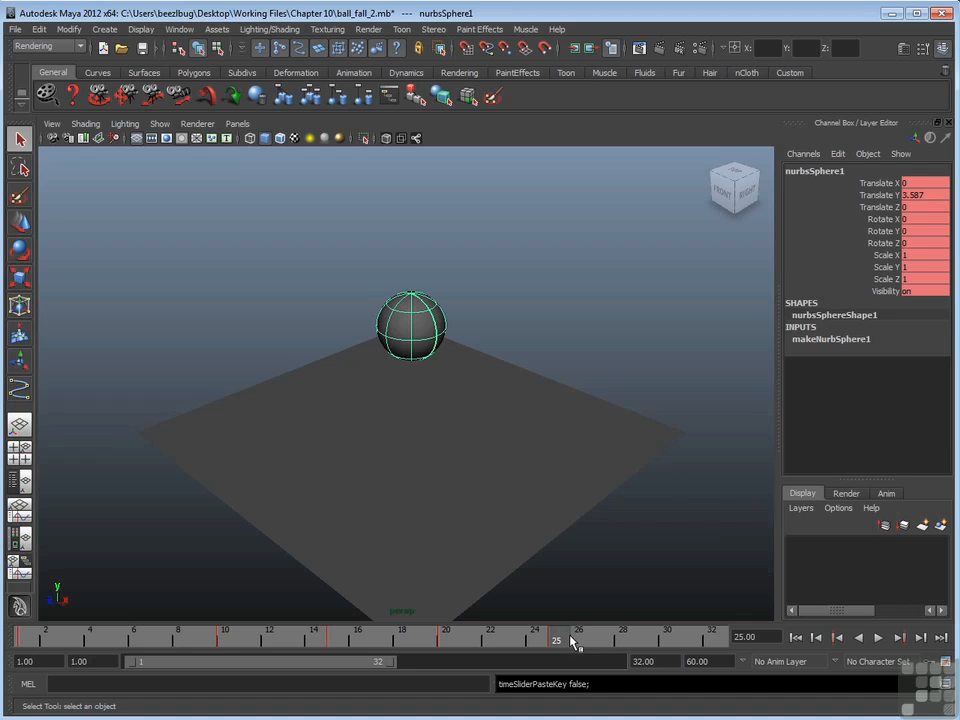
{"action": "key", "text": "alt+v"}
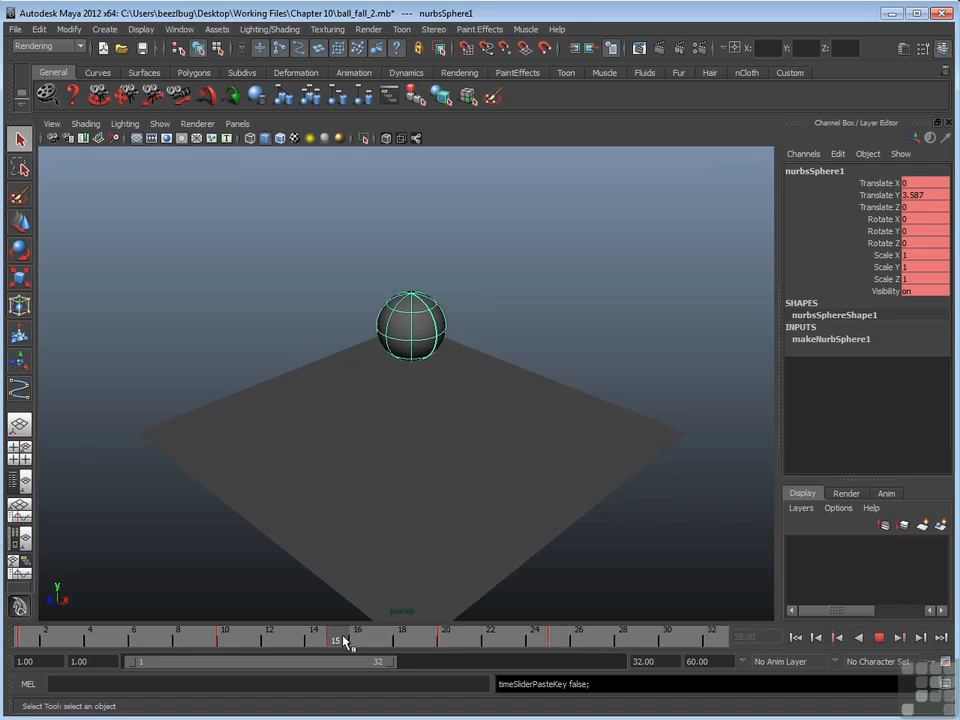
{"action": "left_click_drag", "start_coordinate": [339, 632], "coordinate": [561, 630]}
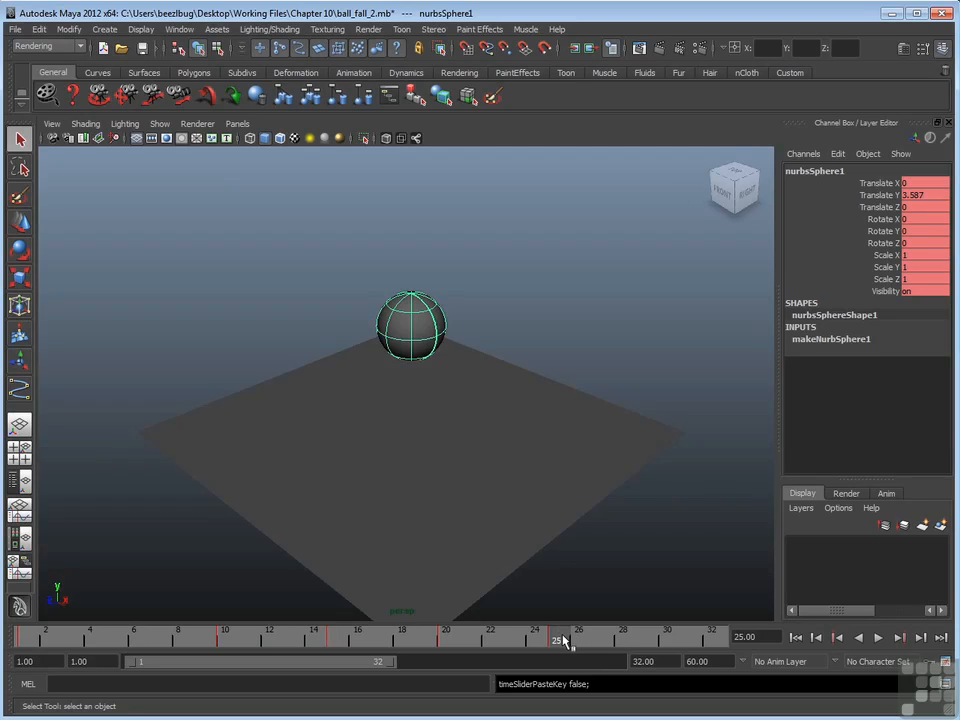
Copy the ball's ground-contact keyframe at frame 20 and paste it at frame 30.
{"action": "key", "text": "alt+v"}
{"action": "left_click", "coordinate": [447, 634]}
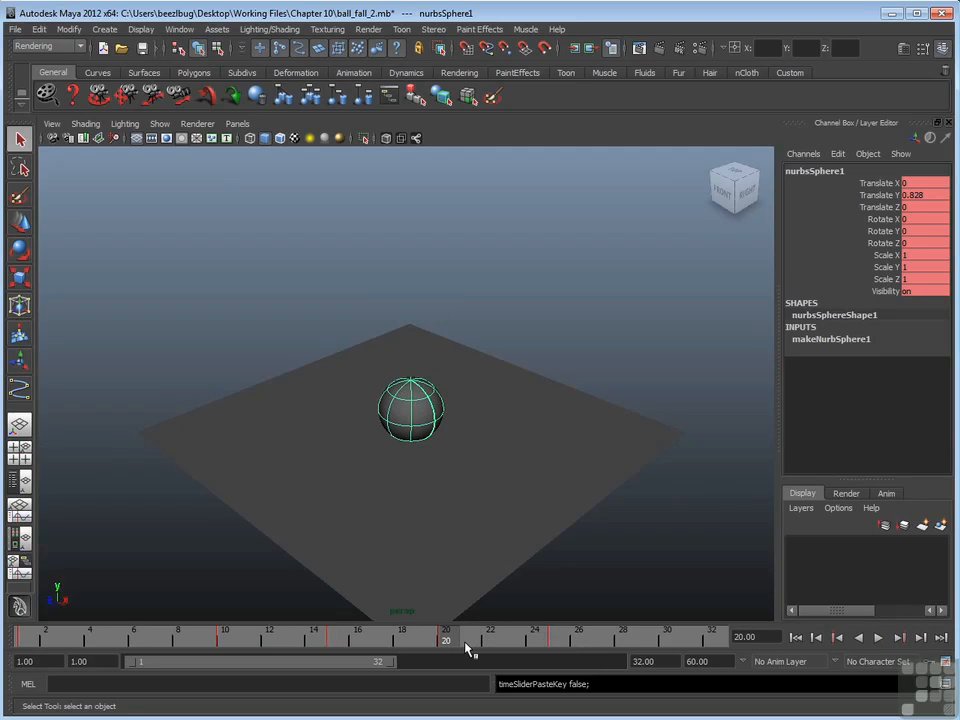
{"action": "right_click", "coordinate": [450, 636]}
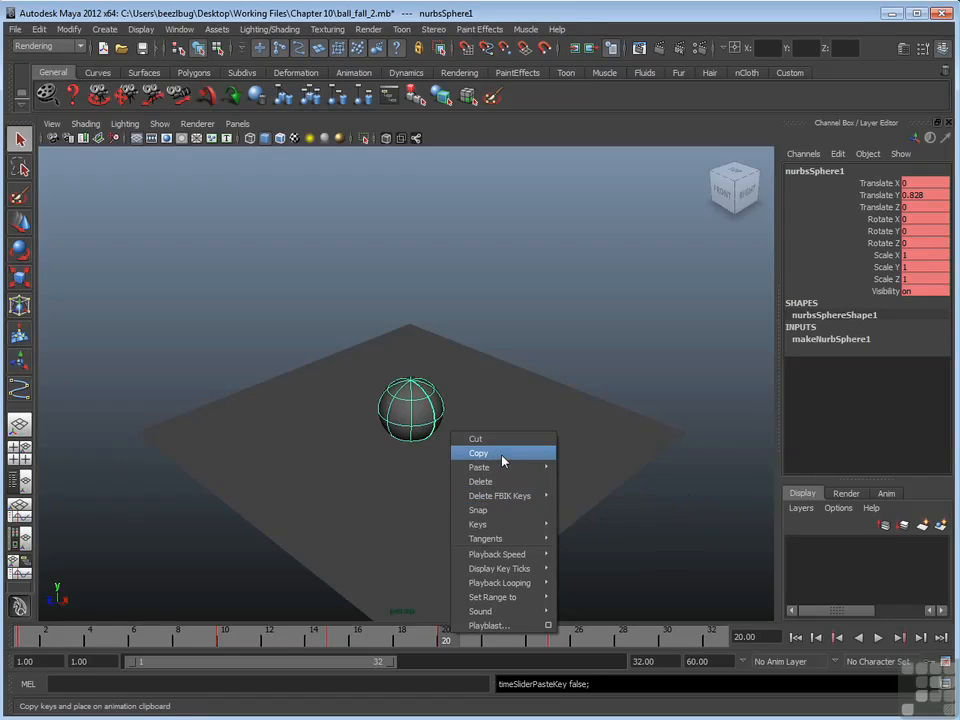
{"action": "left_click", "coordinate": [503, 456]}
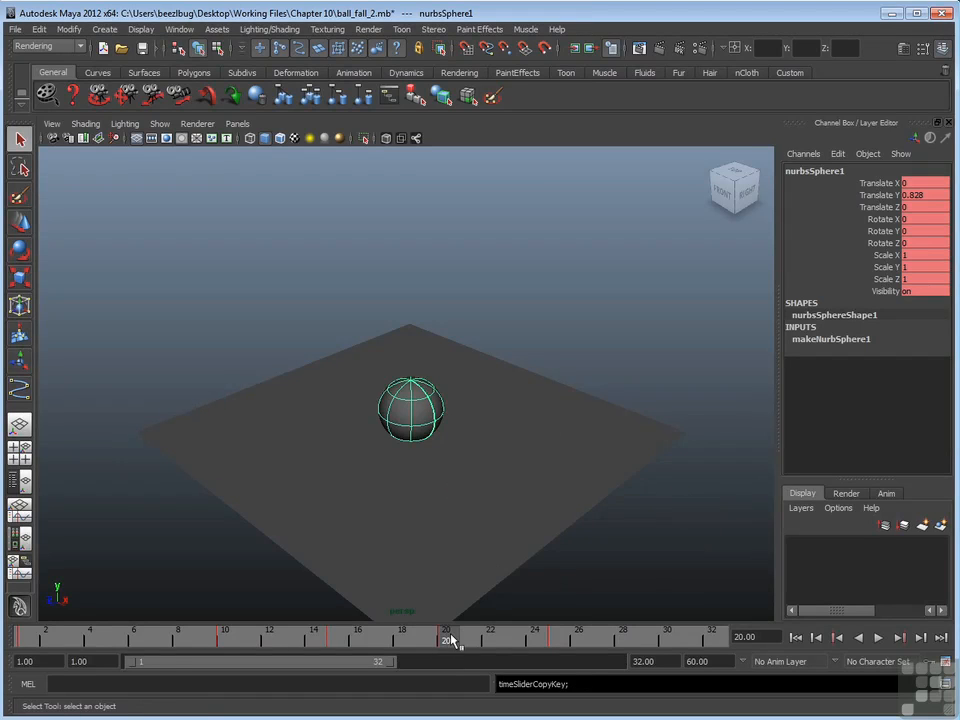
{"action": "key", "text": "alt+v"}
{"action": "left_click", "coordinate": [668, 637]}
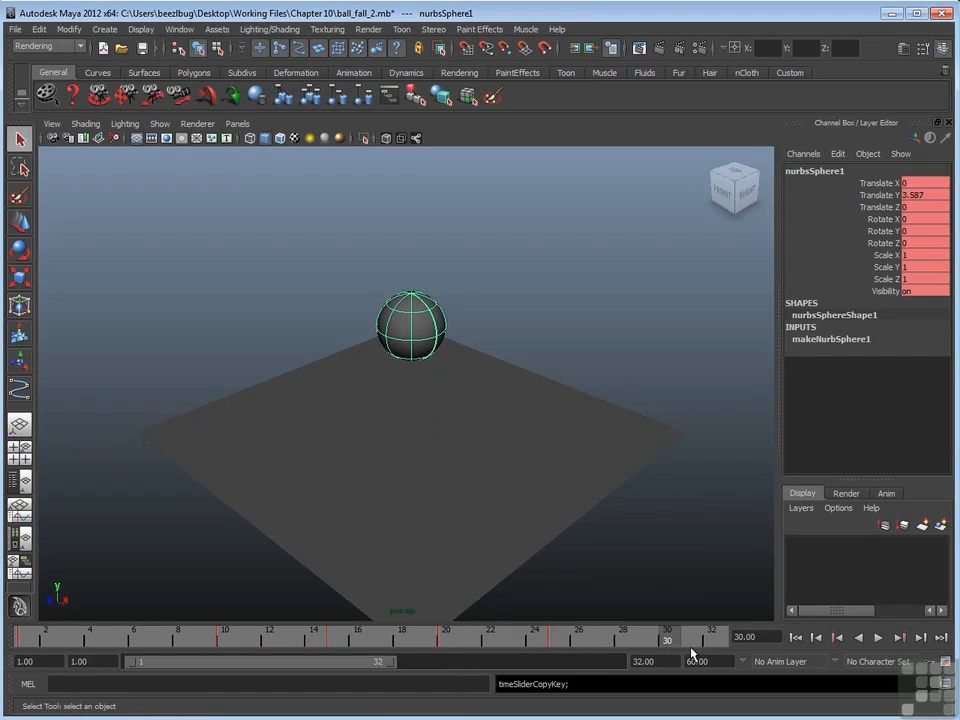
{"action": "right_click", "coordinate": [670, 640]}
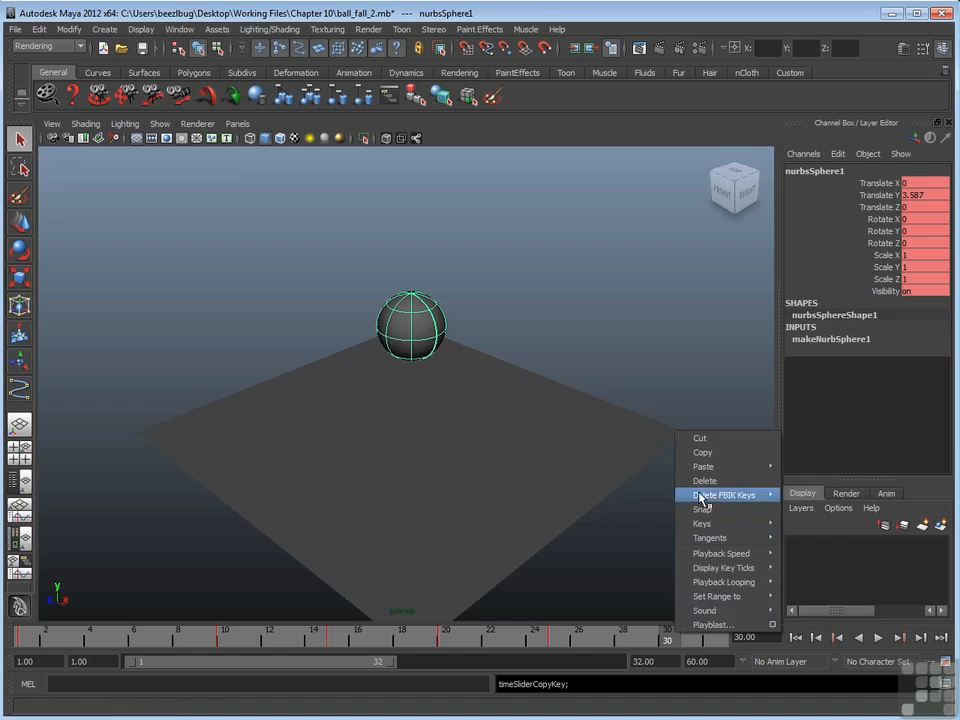
{"action": "mouse_move", "coordinate": [735, 467]}
{"action": "left_click", "coordinate": [825, 477]}
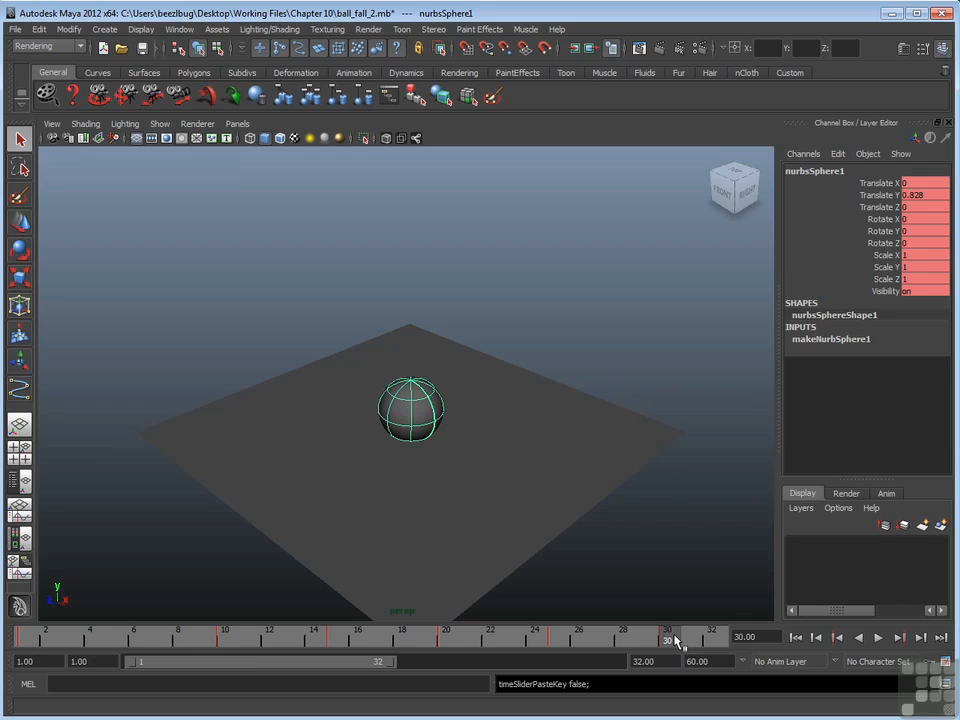
At frame 25, lower the ball to a Translate Y of about 2.873 and set a keyframe.
{"action": "left_click_drag", "start_coordinate": [675, 640], "coordinate": [561, 638]}
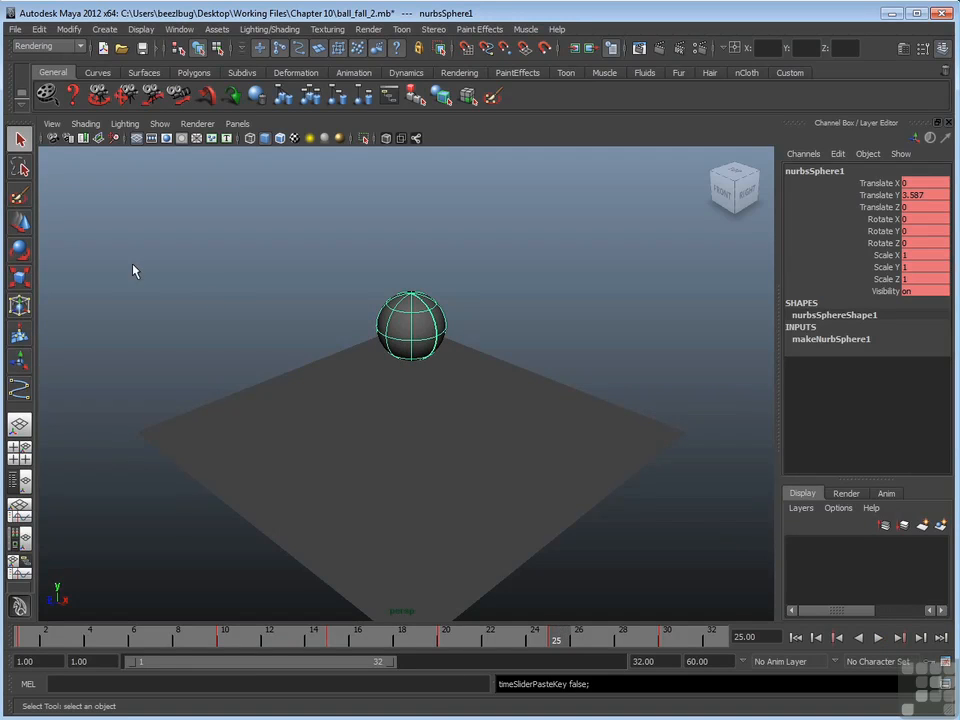
{"action": "key", "text": "w"}
{"action": "left_click_drag", "start_coordinate": [413, 268], "coordinate": [415, 302]}
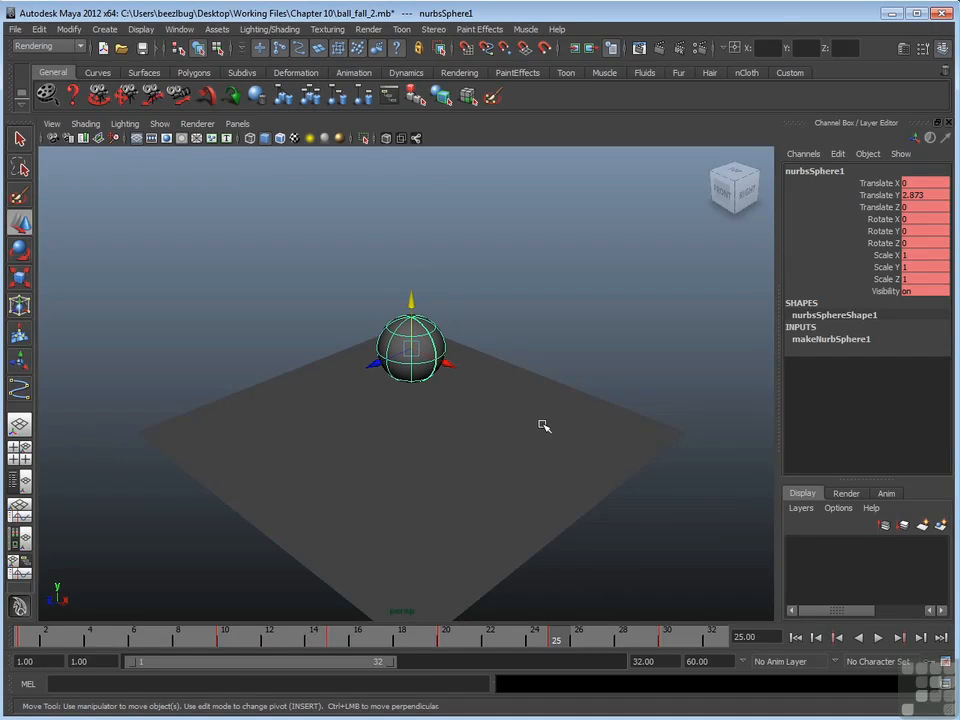
{"action": "key", "text": "s"}
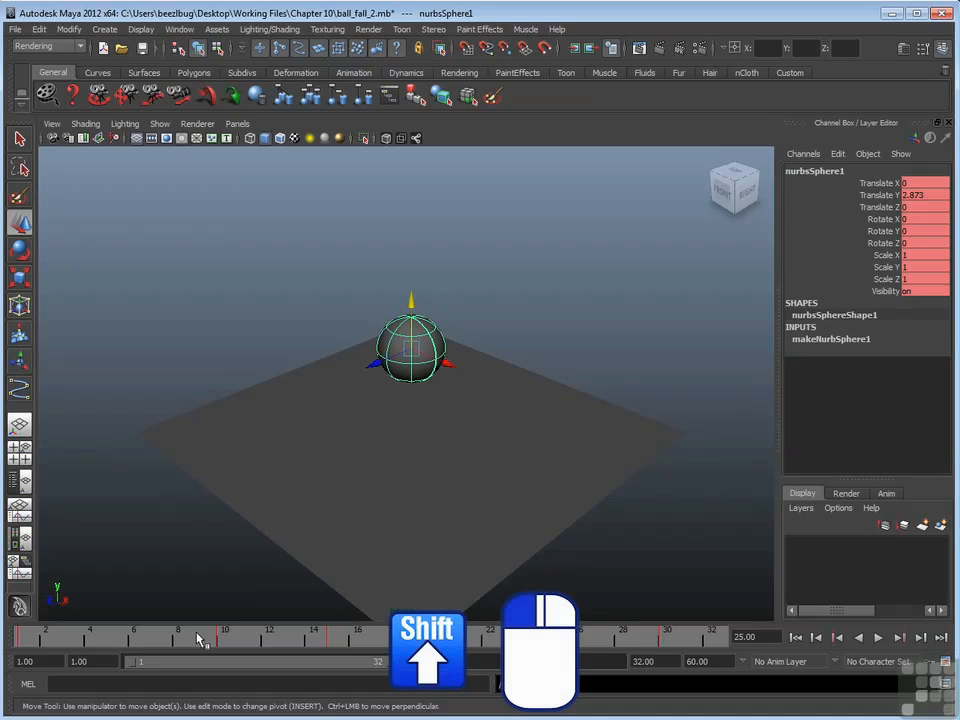
Select the ball's keyframe at frame 10 in the timeline and shift it to frame 13, reviewing the new timing.
{"action": "left_click_drag", "start_coordinate": [198, 638], "coordinate": [240, 636], "text": "shift"}
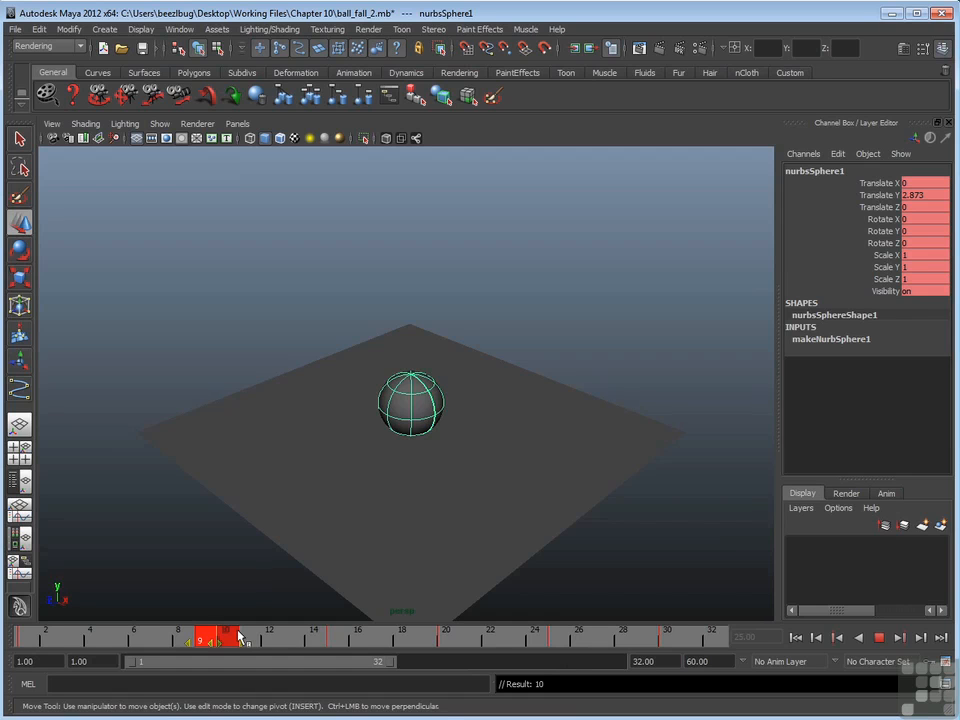
{"action": "key", "text": "Escape"}
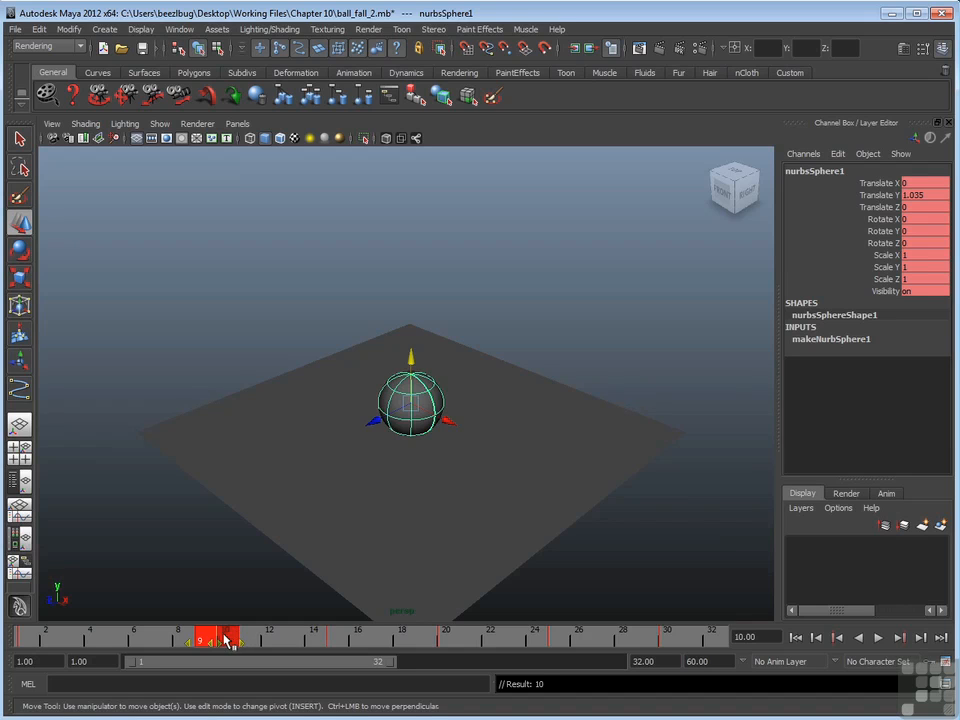
{"action": "key", "text": "alt+v"}
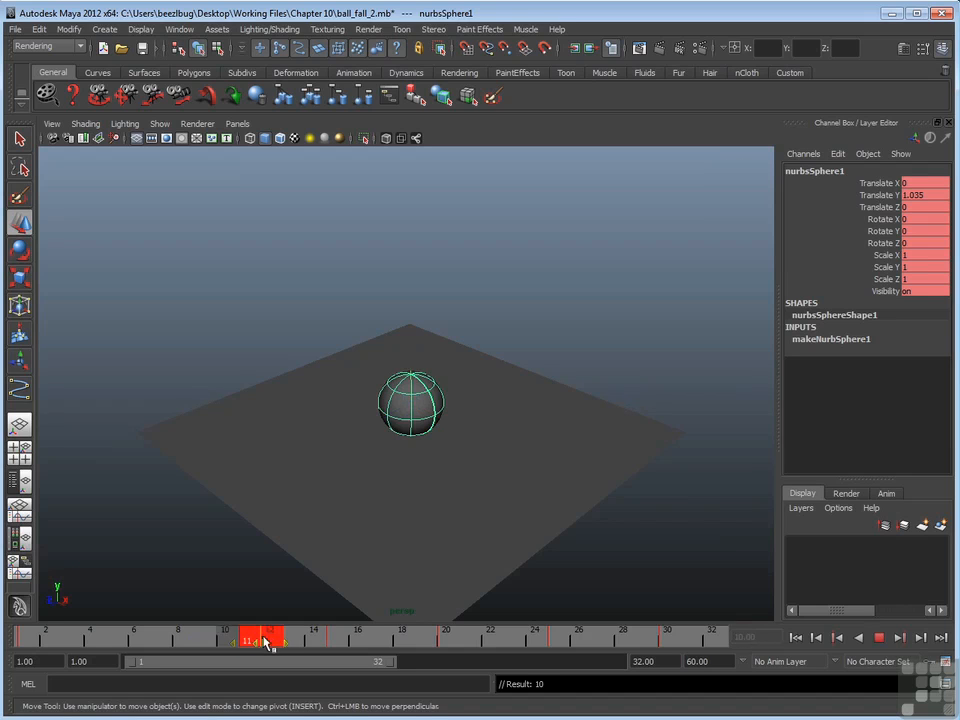
{"action": "key", "text": "alt+v"}
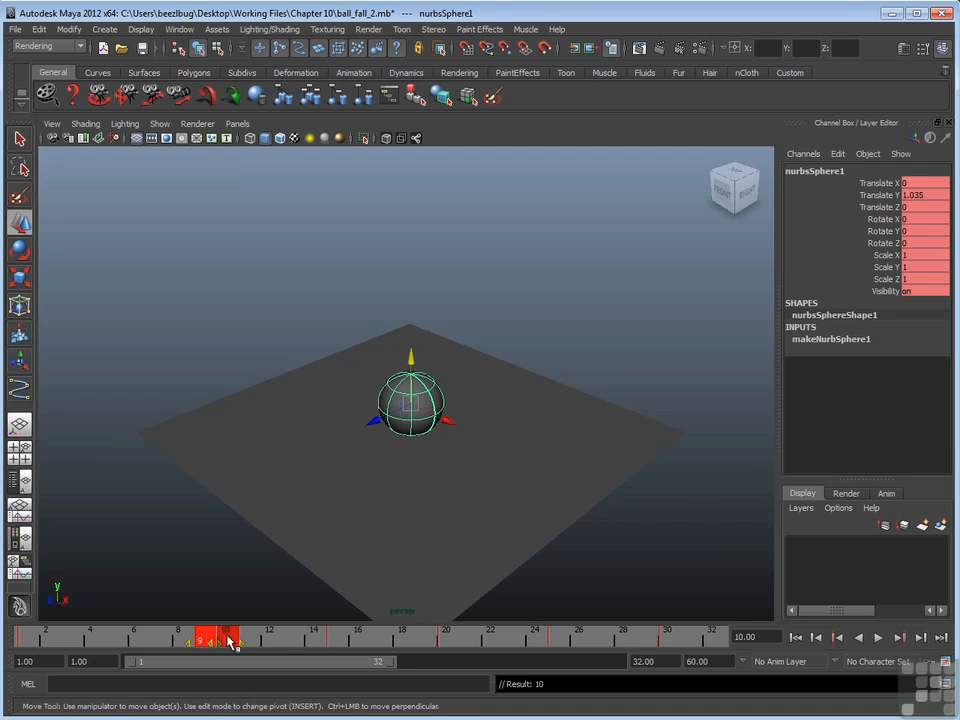
{"action": "left_click_drag", "start_coordinate": [236, 641], "coordinate": [296, 640]}
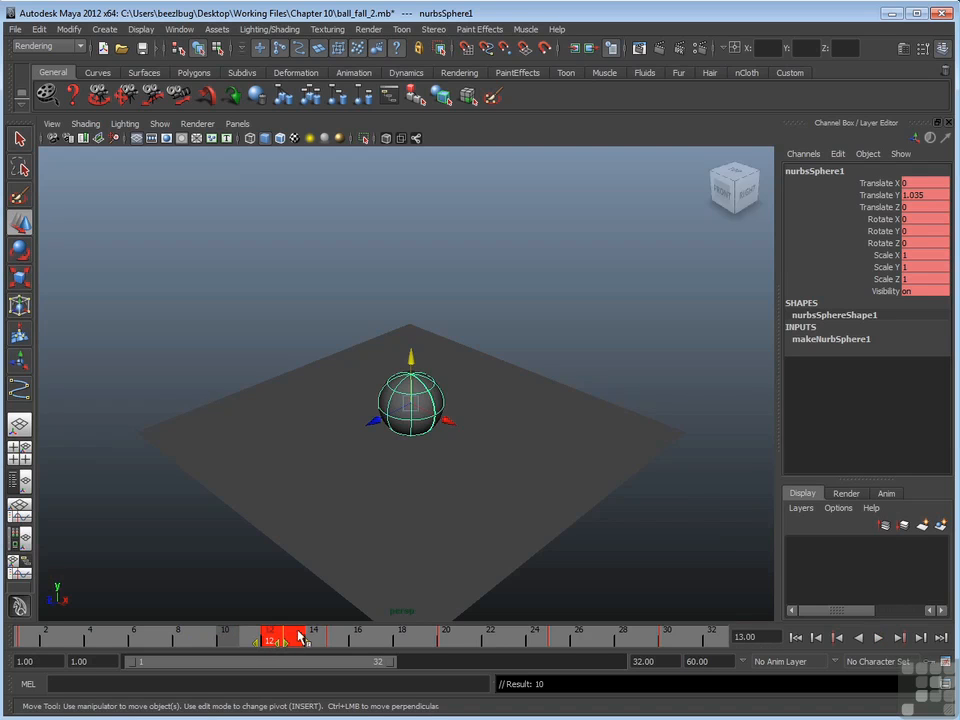
{"action": "left_click", "coordinate": [197, 643]}
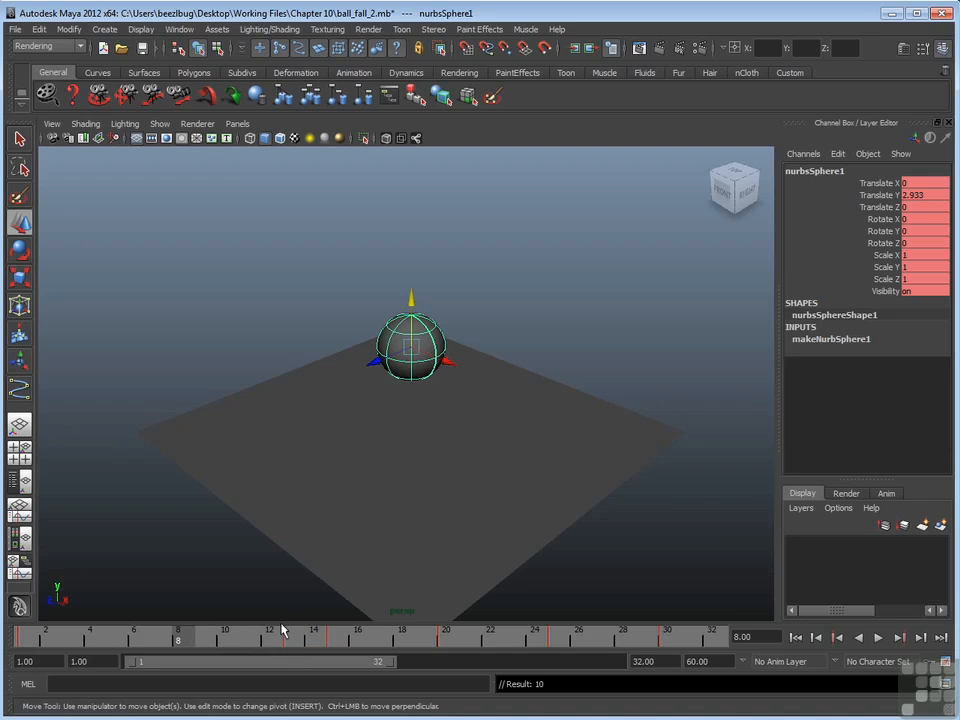
{"action": "left_click_drag", "start_coordinate": [195, 642], "coordinate": [292, 643]}
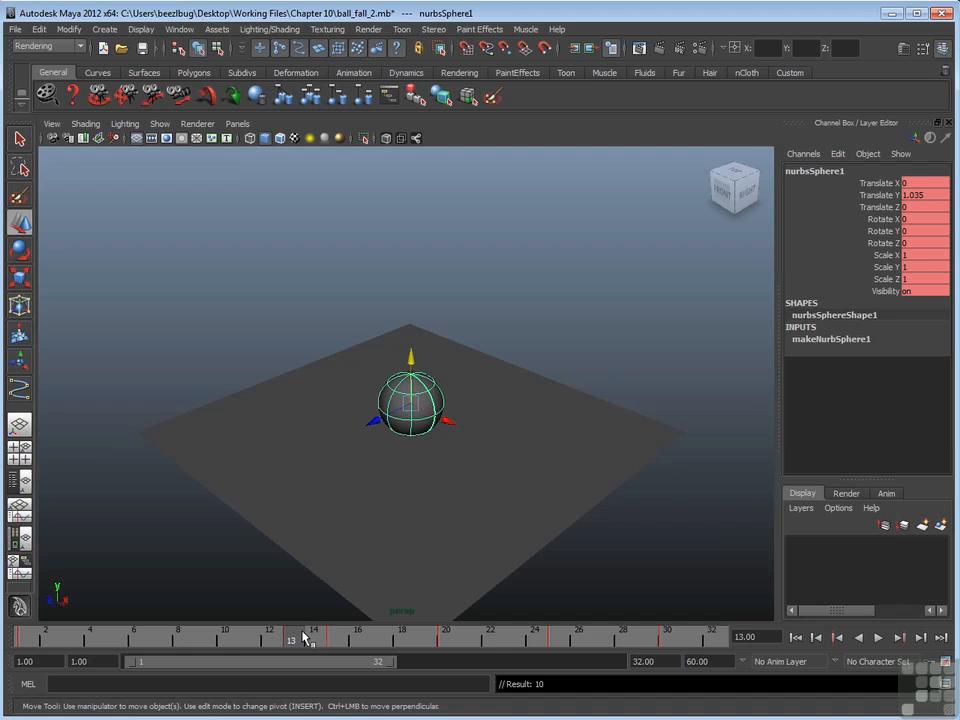
Undo the keyframe shift so the ball's contact key is back at frame 10.
{"action": "left_click", "coordinate": [231, 571]}
{"action": "key", "text": "ctrl+z"}
{"action": "key", "text": "ctrl+z"}
{"action": "key", "text": "ctrl+z"}
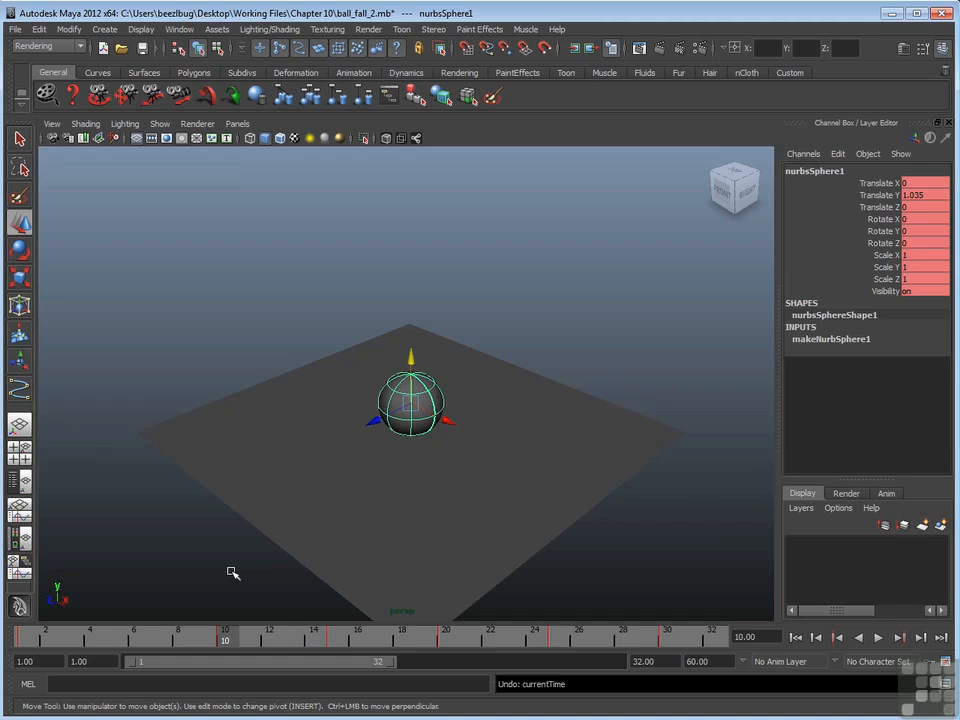
Reselect the ball and scrub its fall from frame 1 to frame 10.
{"action": "left_click", "coordinate": [231, 571]}
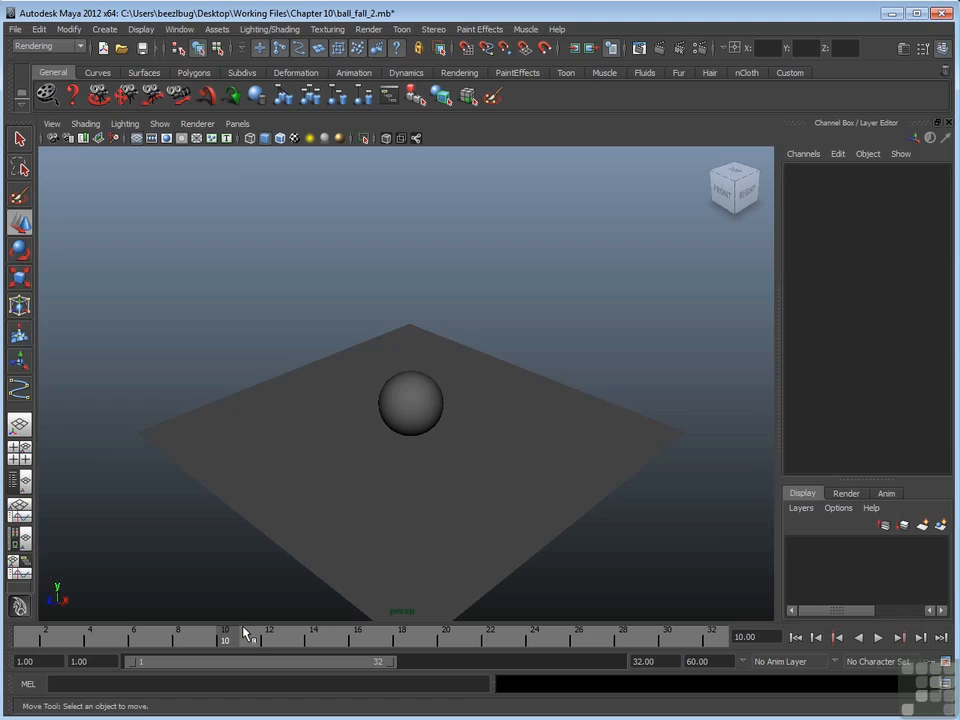
{"action": "left_click", "coordinate": [403, 417]}
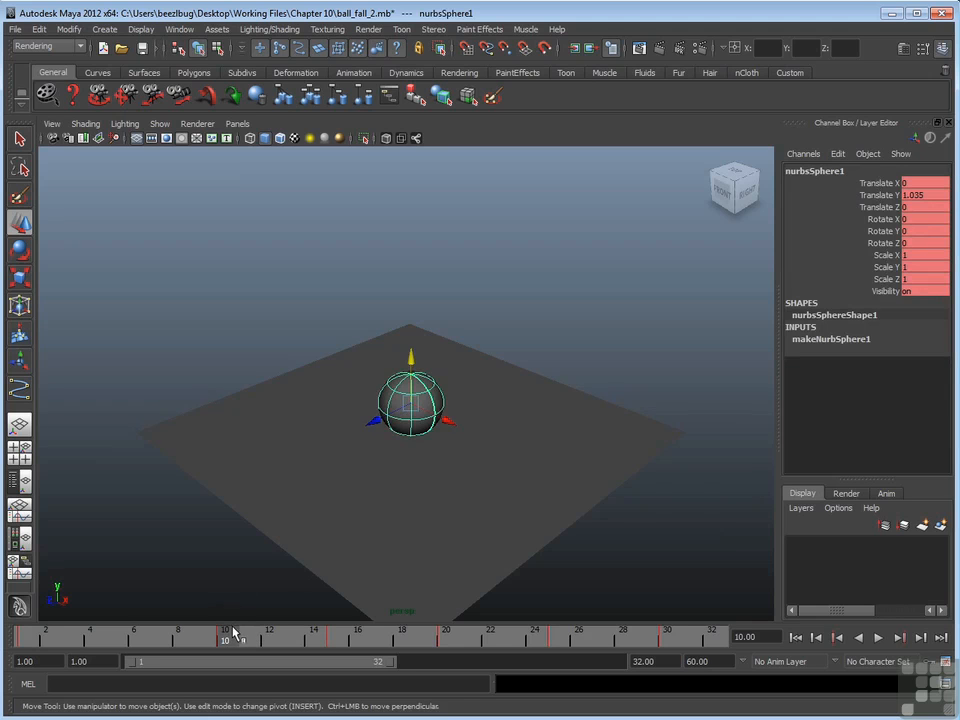
{"action": "key", "text": "alt+v"}
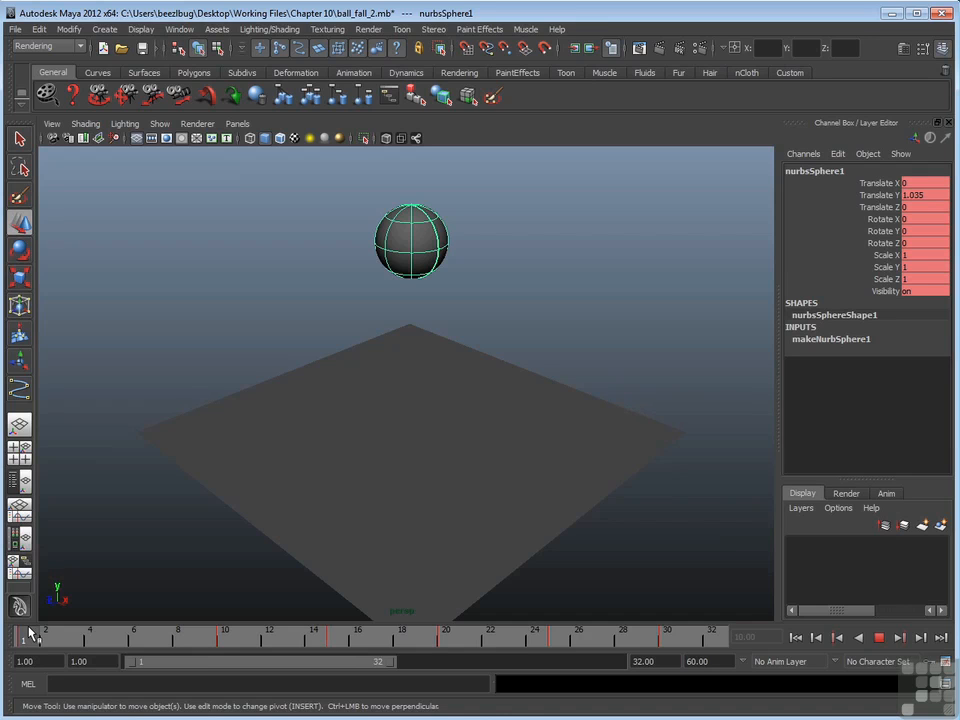
{"action": "left_click_drag", "start_coordinate": [30, 633], "coordinate": [231, 638]}
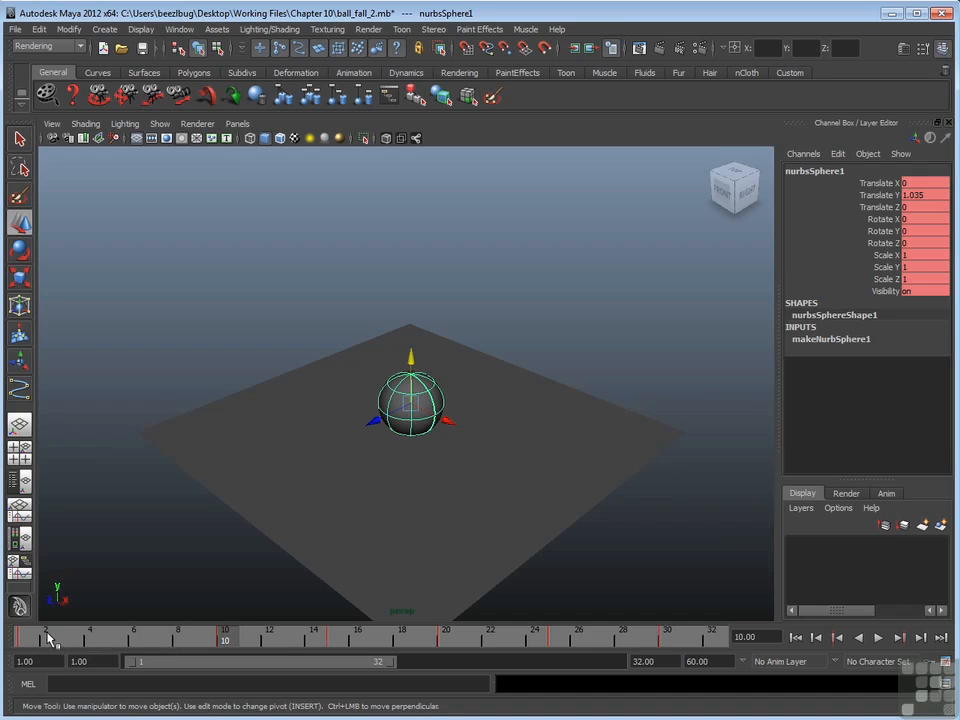
Select the ball's keyframes from frame 1 through frame 10, compress them into frames 1 to 4, and reselect the ball.
{"action": "mouse_move", "coordinate": [226, 634]}
{"action": "left_mouse_down"}
{"action": "mouse_move", "coordinate": [17, 638]}
{"action": "mouse_move", "coordinate": [226, 645]}
{"action": "left_mouse_up"}
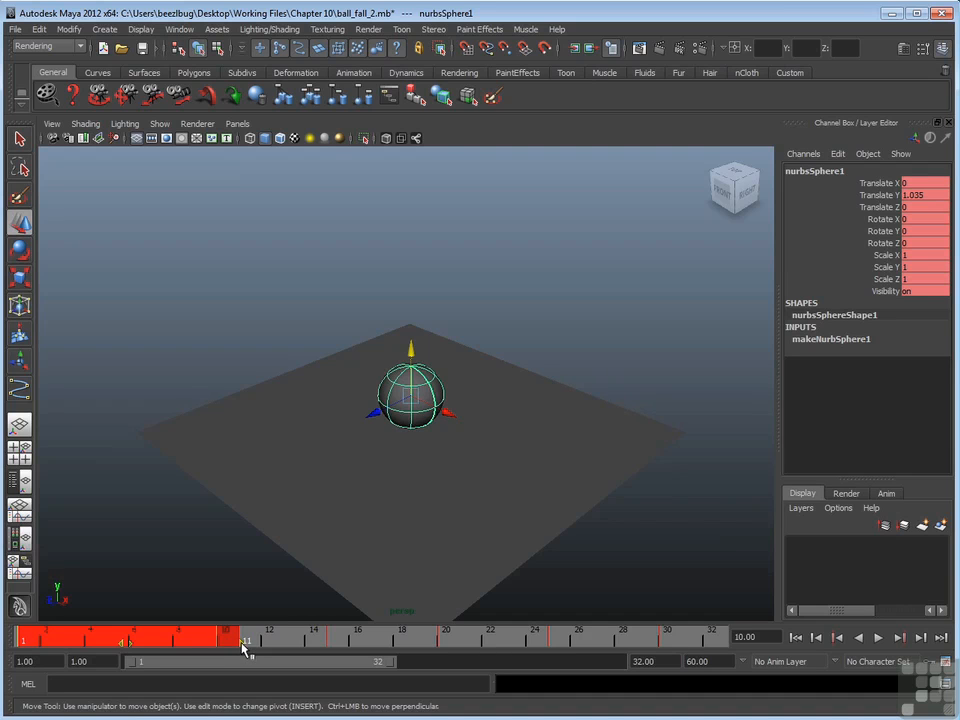
{"action": "left_click_drag", "start_coordinate": [243, 648], "coordinate": [107, 646], "text": "shift"}
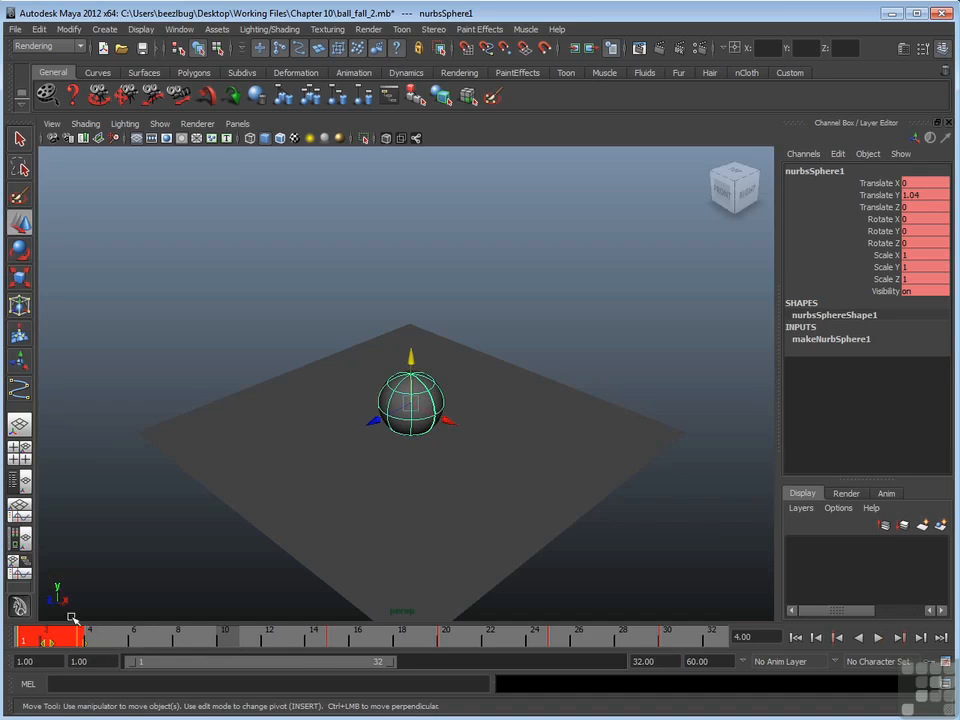
{"action": "left_click", "coordinate": [129, 606]}
{"action": "left_click", "coordinate": [110, 638]}
{"action": "left_click", "coordinate": [382, 418]}
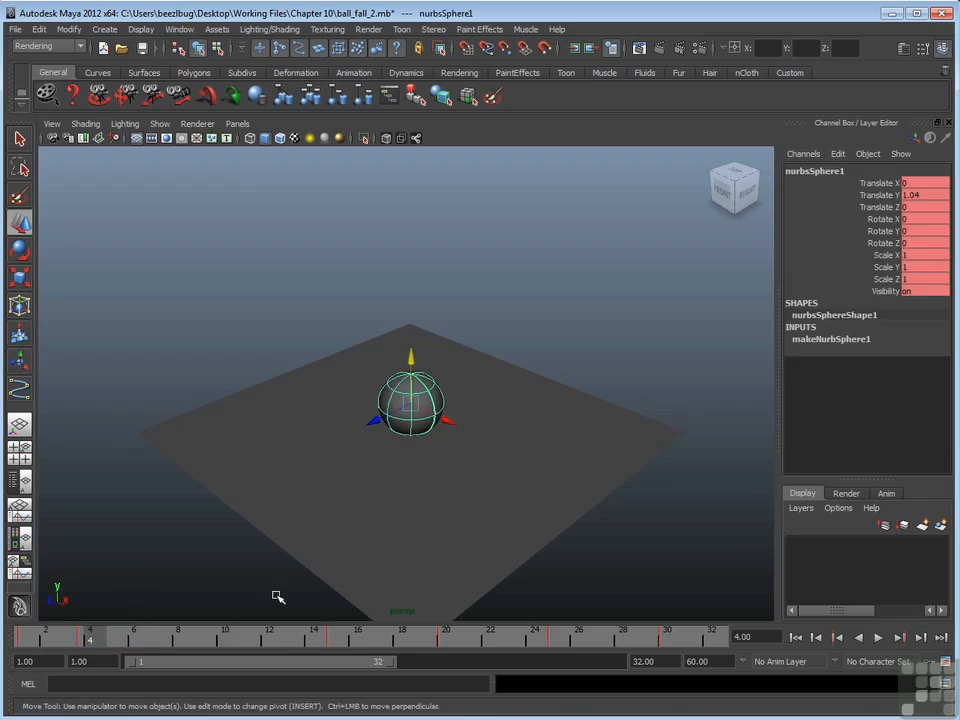
Play the animation and scrub the opening frames to check the shortened fall's timing, finishing on frame 4.
{"action": "key", "text": "alt+v"}
{"action": "key", "text": "alt+v"}
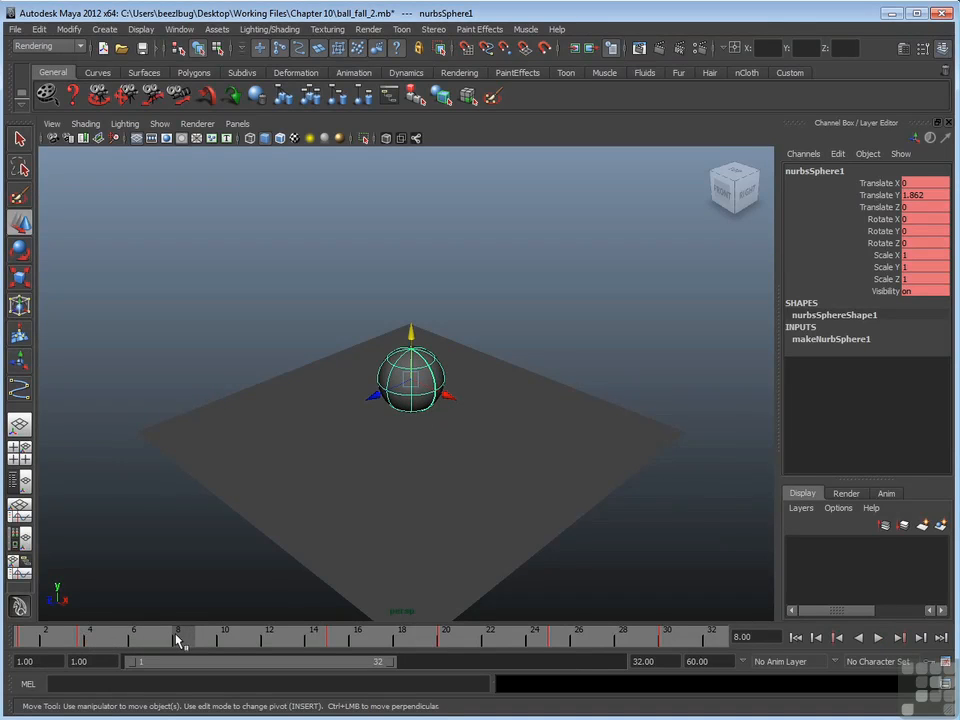
{"action": "key", "text": "alt+v"}
{"action": "key", "text": "alt+v"}
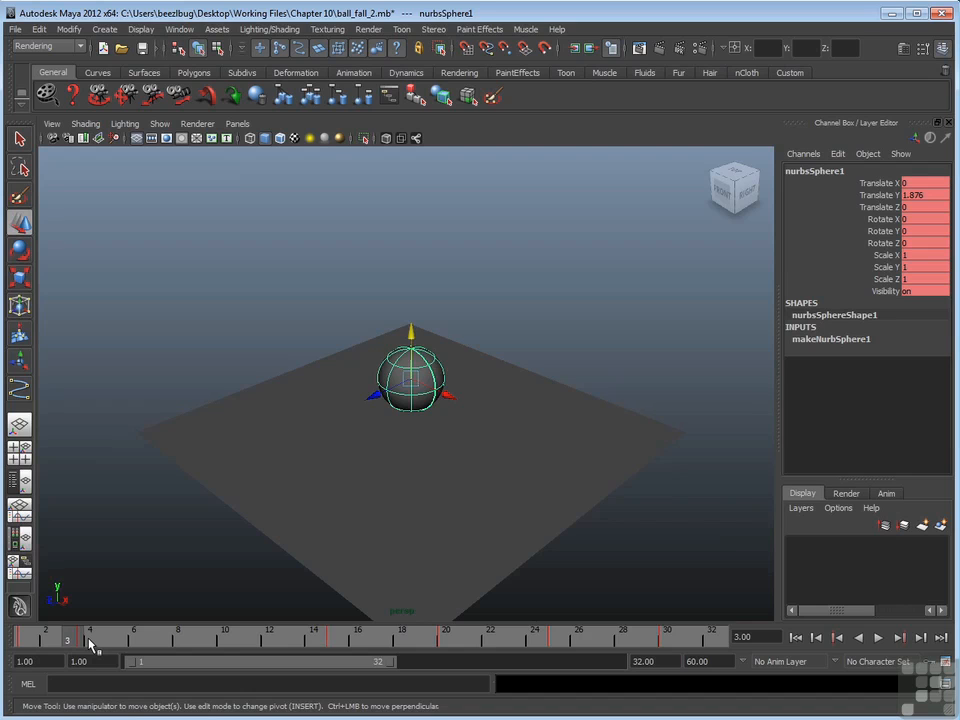
{"action": "key", "text": "alt+v"}
{"action": "left_click", "coordinate": [103, 640]}
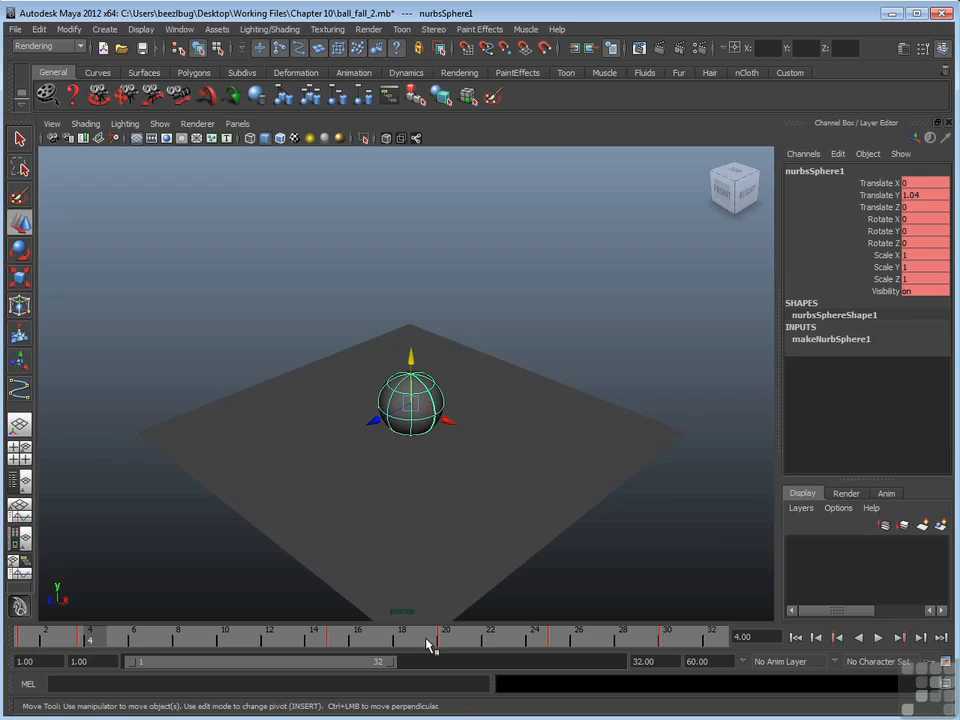
Try selecting the ball's keyframes from frame 19 through frame 30 and squeezing them into a short bounce spanning frames 25 to 27.
{"action": "left_click_drag", "start_coordinate": [428, 645], "coordinate": [666, 637], "text": "shift"}
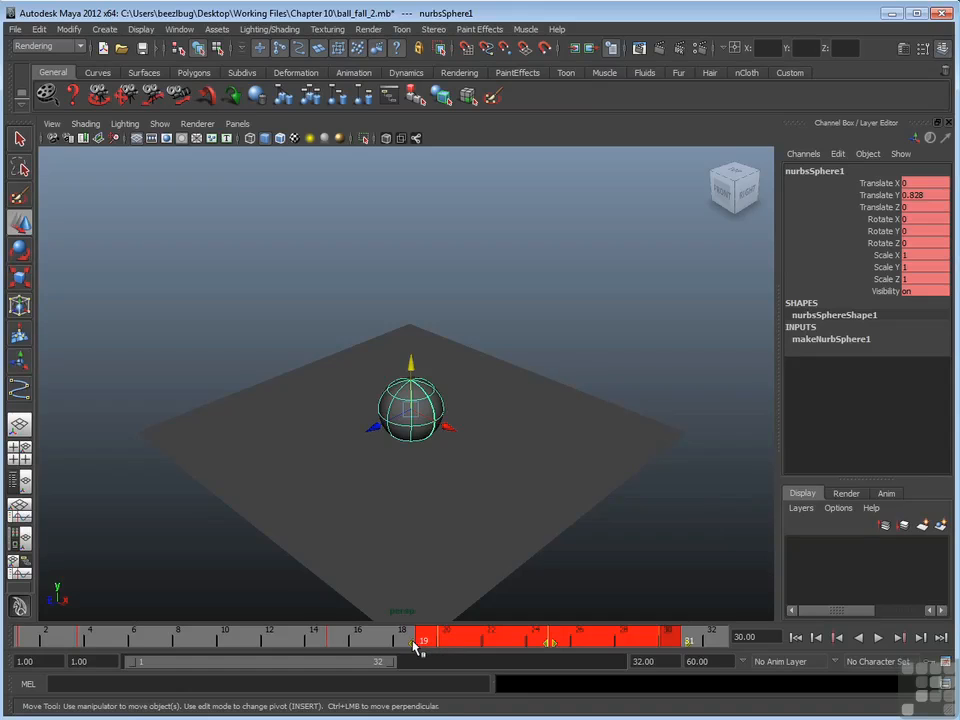
{"action": "left_click_drag", "start_coordinate": [410, 650], "coordinate": [503, 649]}
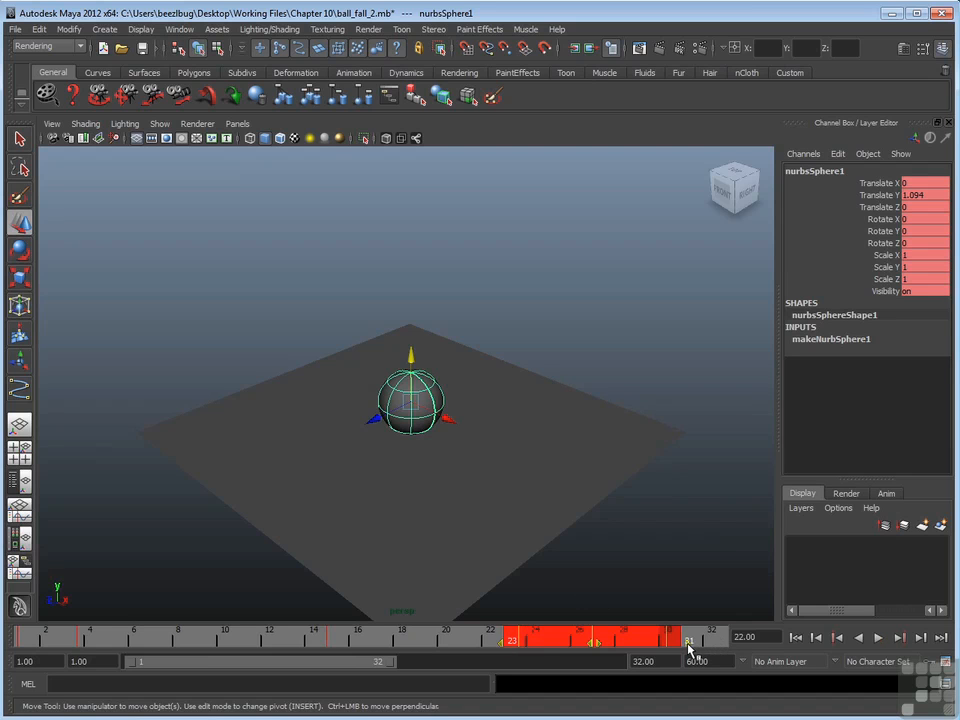
{"action": "left_click_drag", "start_coordinate": [686, 647], "coordinate": [638, 651]}
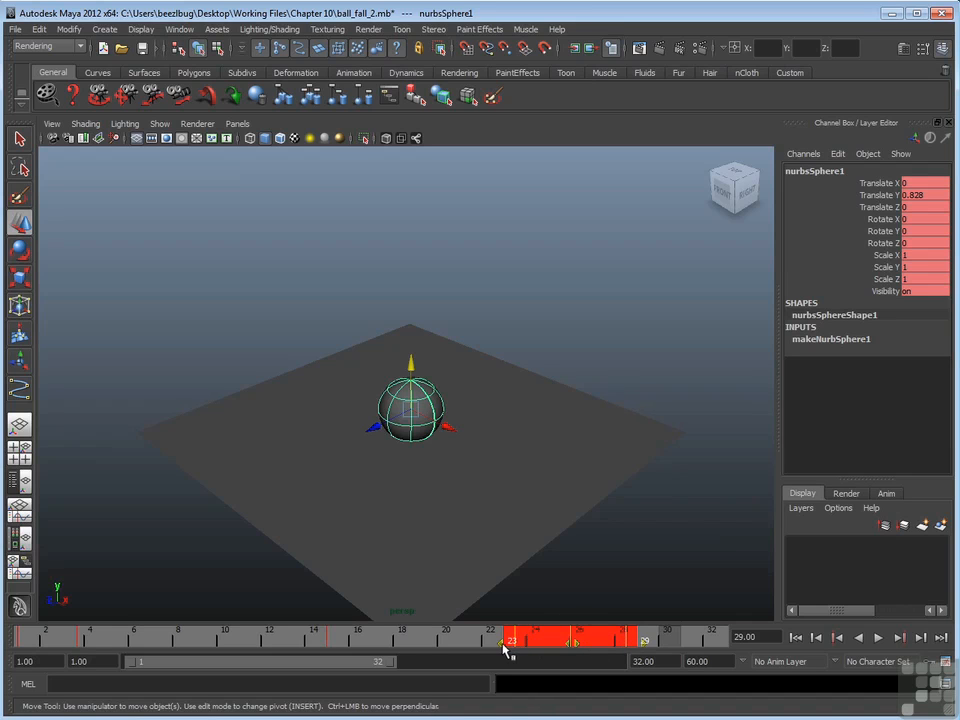
{"action": "left_click_drag", "start_coordinate": [503, 650], "coordinate": [544, 649]}
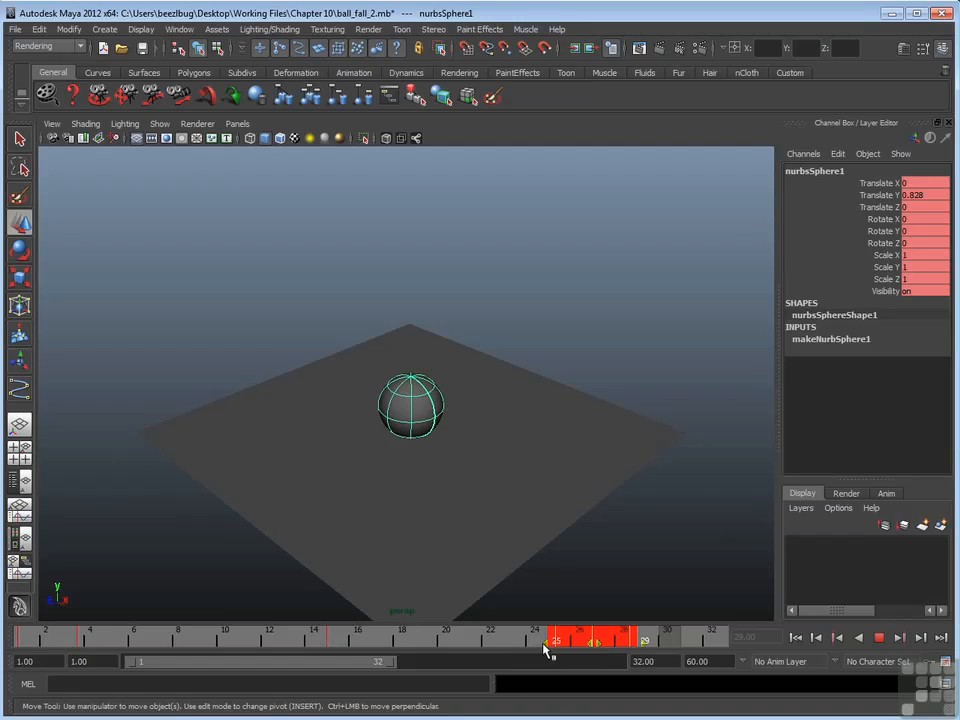
{"action": "left_click_drag", "start_coordinate": [645, 645], "coordinate": [611, 644]}
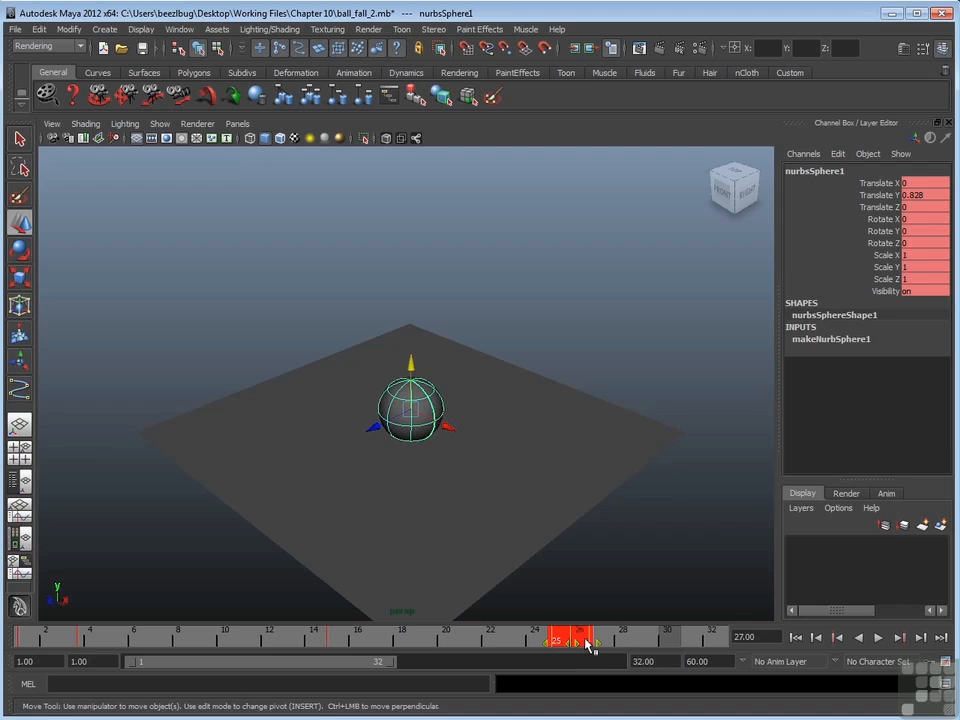
{"action": "left_click_drag", "start_coordinate": [545, 610], "coordinate": [433, 430]}
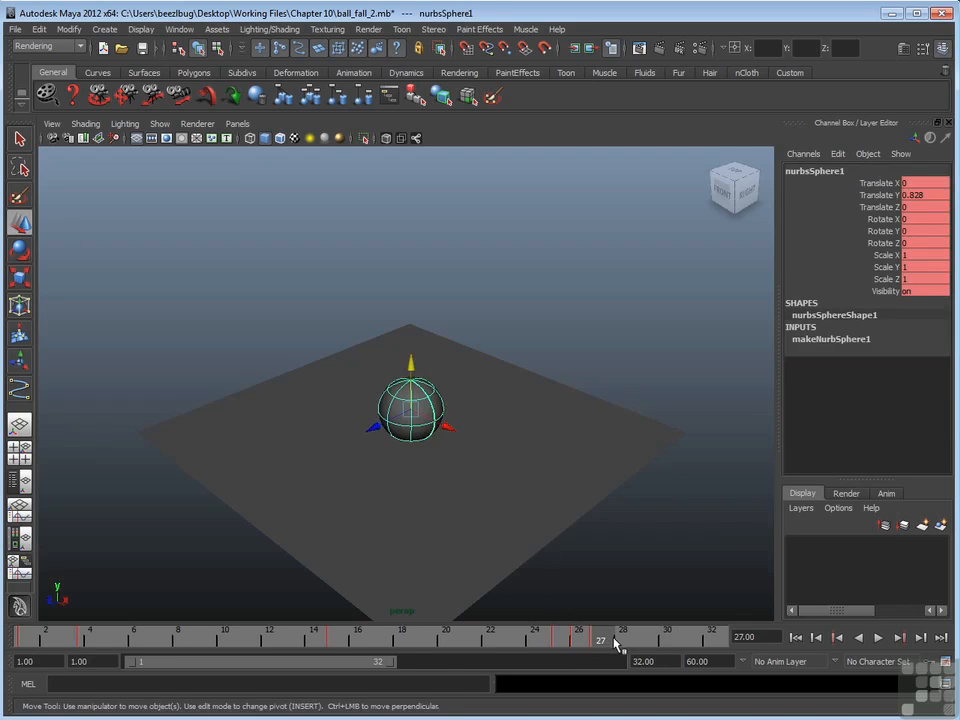
Play and scrub the squeezed bounce around frames 25 to 27, then deselect the ball.
{"action": "left_click_drag", "start_coordinate": [568, 647], "coordinate": [615, 638]}
{"action": "key", "text": "alt+v"}
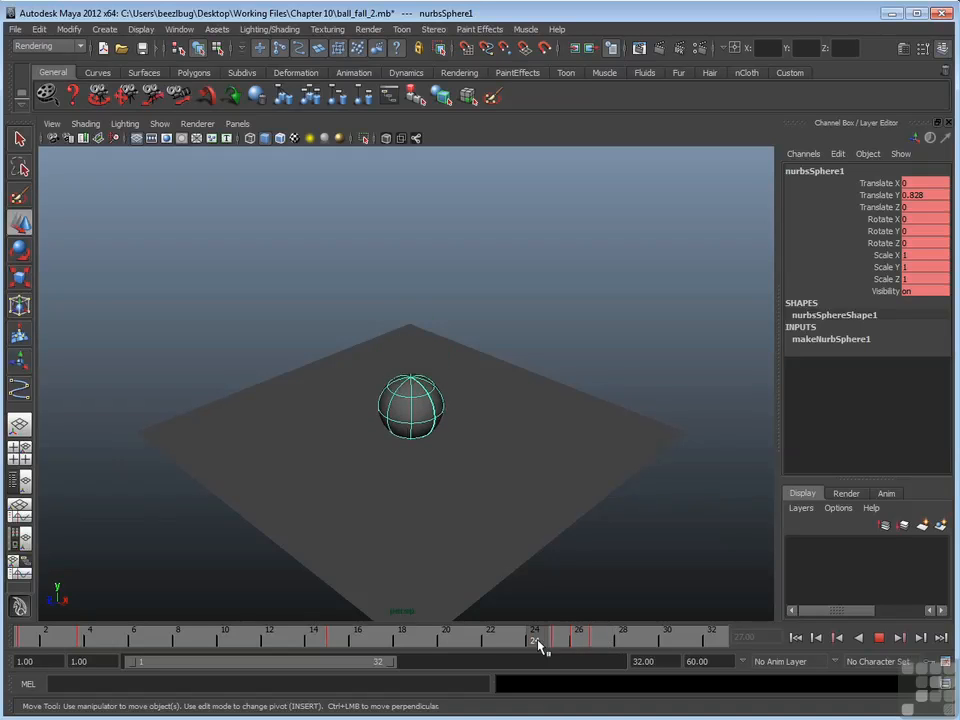
{"action": "mouse_move", "coordinate": [560, 640]}
{"action": "left_mouse_down"}
{"action": "mouse_move", "coordinate": [595, 639]}
{"action": "mouse_move", "coordinate": [563, 642]}
{"action": "left_mouse_up"}
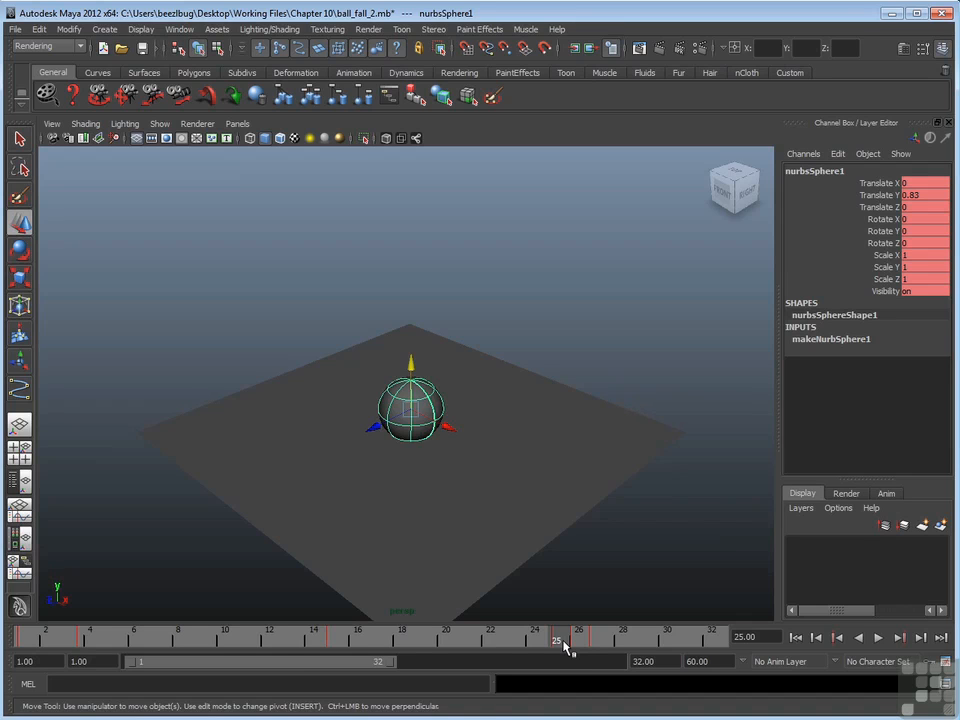
{"action": "left_click", "coordinate": [608, 568]}
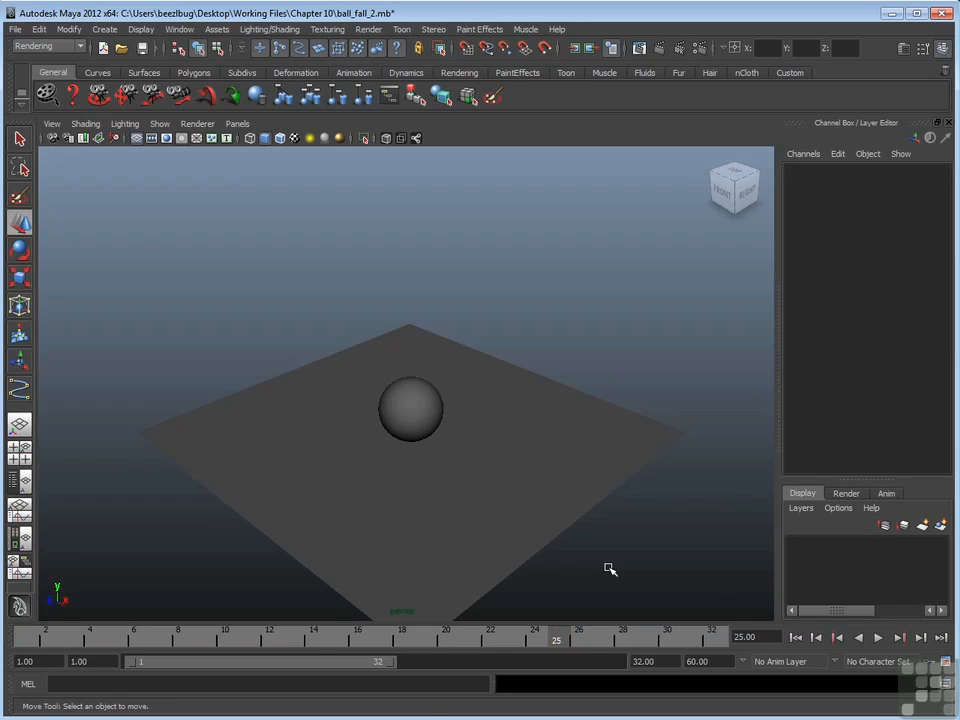
Undo the latest squeezes of the bounce keyframes until the keys span from about frame 23 to frame 30 again.
{"action": "key", "text": "ctrl+z"}
{"action": "key", "text": "ctrl+z"}
{"action": "key", "text": "ctrl+z"}
{"action": "key", "text": "ctrl+z"}
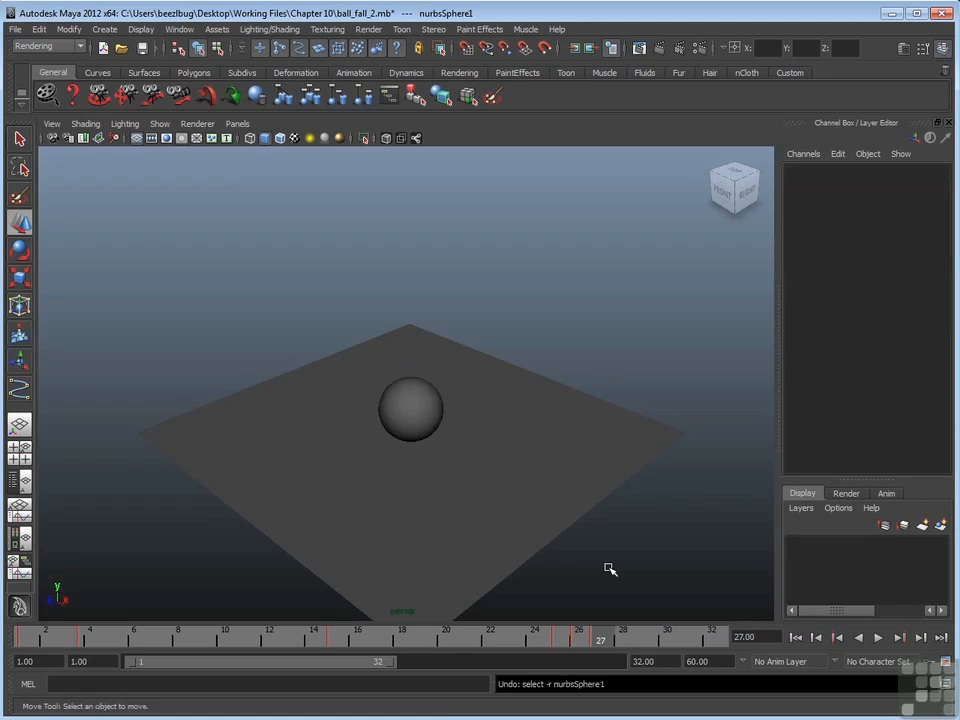
{"action": "key", "text": "ctrl+z"}
{"action": "key", "text": "ctrl+z"}
{"action": "key", "text": "ctrl+z"}
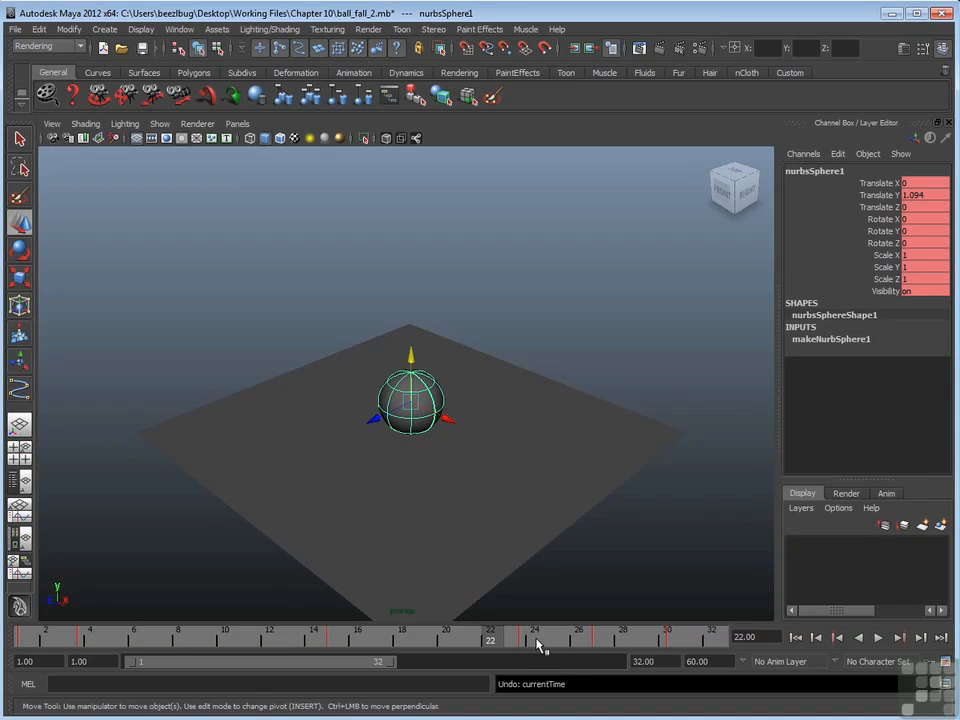
Reselect the ball's keyframes from frame 23 through frame 30 and stretch the selected range to frames 20 to 32.
{"action": "left_click_drag", "start_coordinate": [507, 643], "coordinate": [690, 642], "text": "shift"}
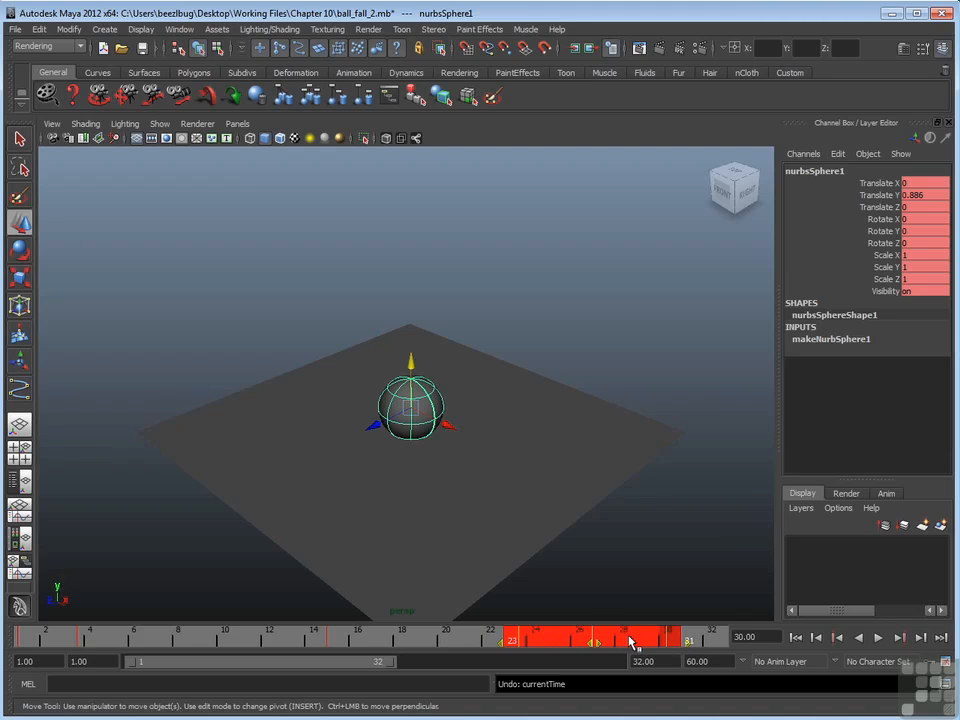
{"action": "left_click_drag", "start_coordinate": [506, 648], "coordinate": [430, 648]}
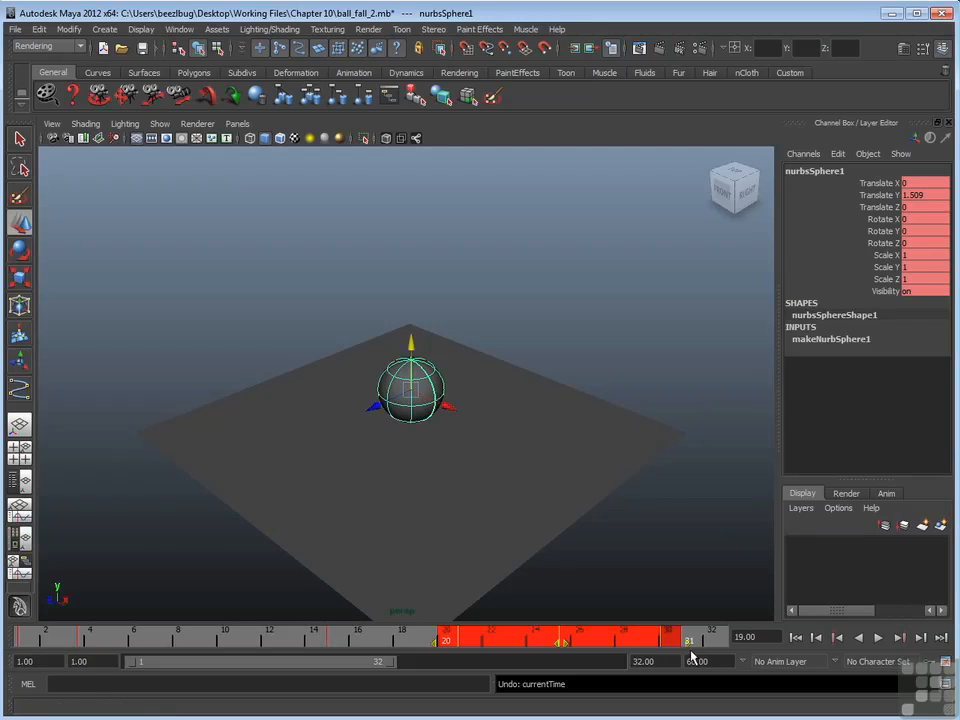
{"action": "left_click_drag", "start_coordinate": [690, 648], "coordinate": [713, 650]}
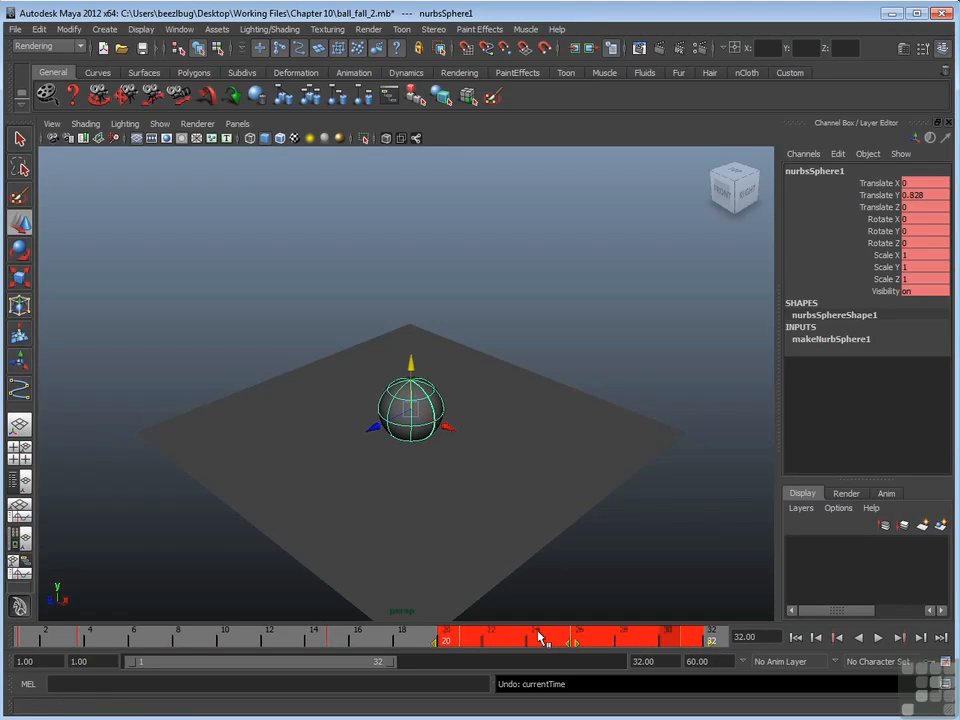
Slide the selected bounce keyframes along the timeline, settling on the frame 20 to 32 range, play the result, and deselect the ball.
{"action": "mouse_move", "coordinate": [549, 638]}
{"action": "left_mouse_down"}
{"action": "mouse_move", "coordinate": [523, 638]}
{"action": "mouse_move", "coordinate": [574, 638]}
{"action": "mouse_move", "coordinate": [549, 638]}
{"action": "left_mouse_up"}
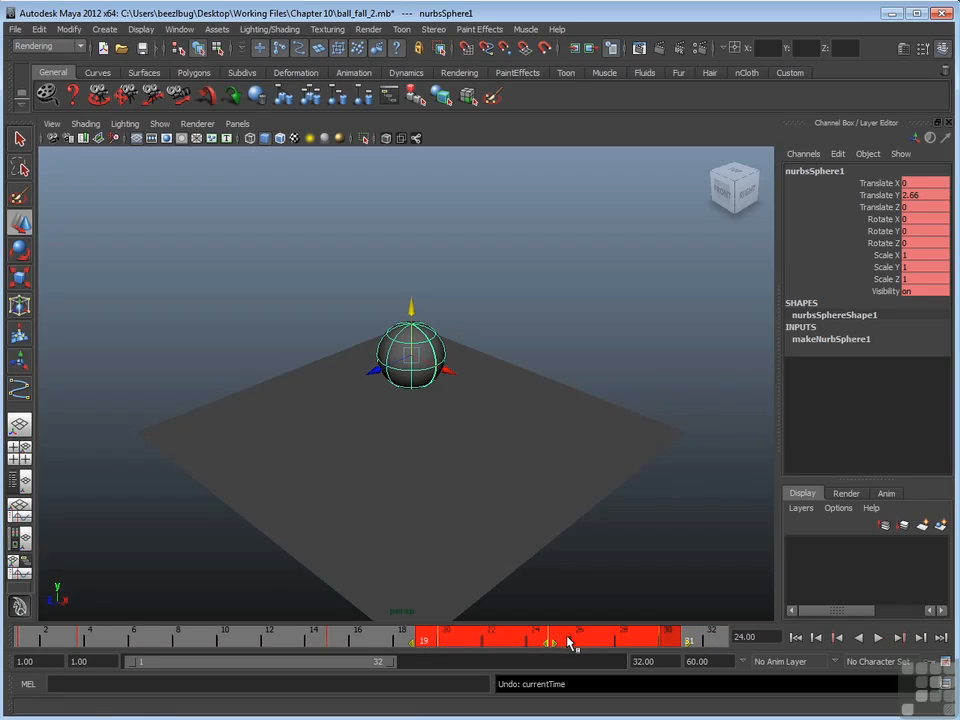
{"action": "left_click", "coordinate": [565, 637]}
{"action": "left_click_drag", "start_coordinate": [565, 640], "coordinate": [586, 617]}
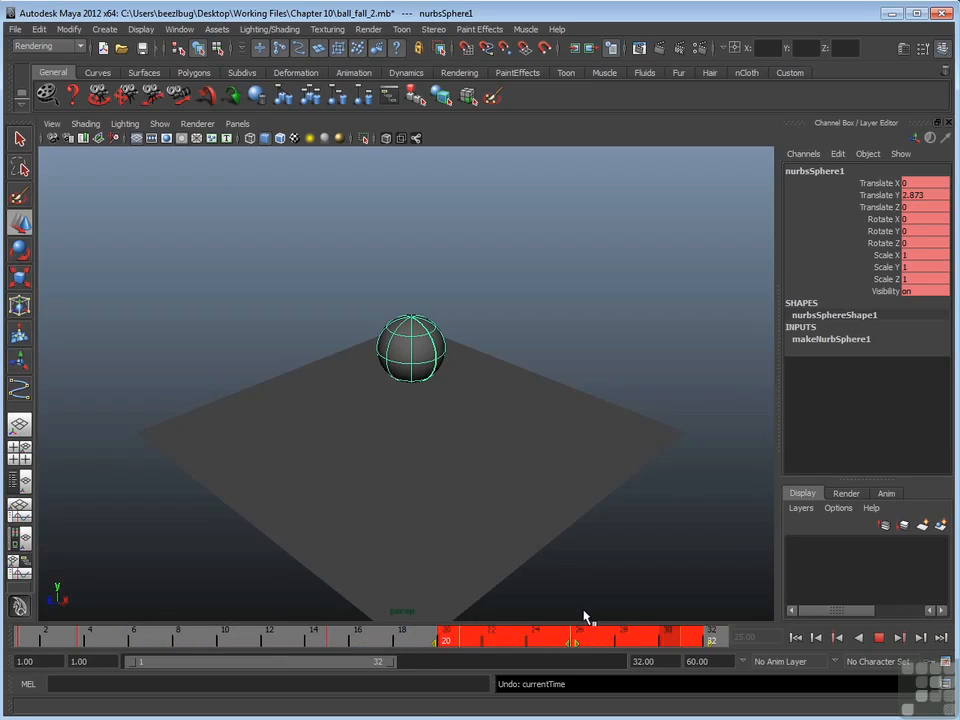
{"action": "key", "text": "w"}
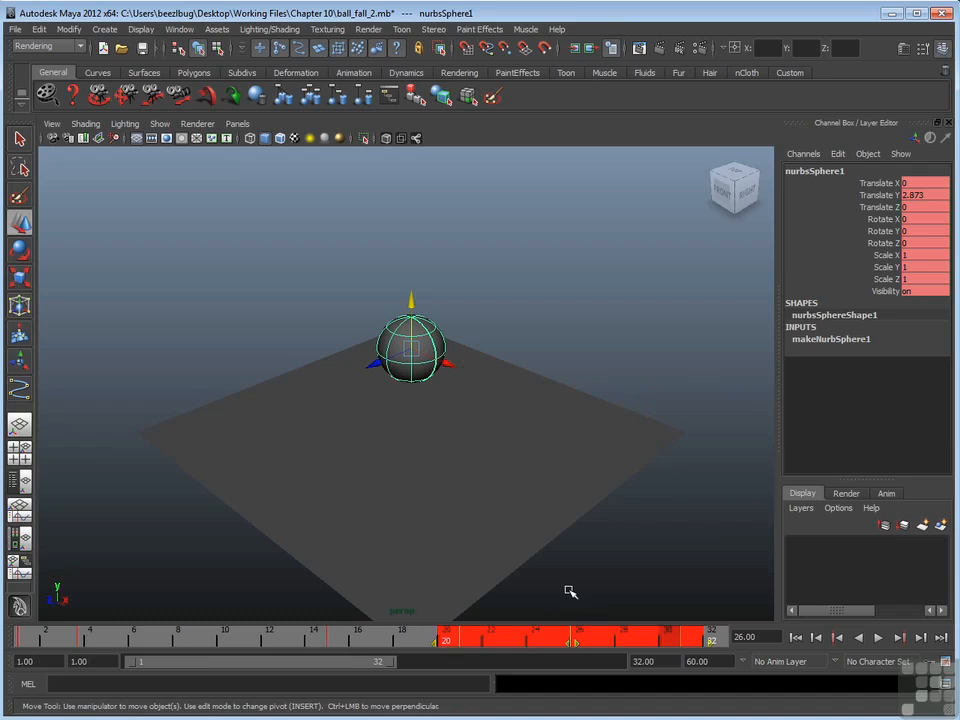
{"action": "left_click", "coordinate": [570, 592]}
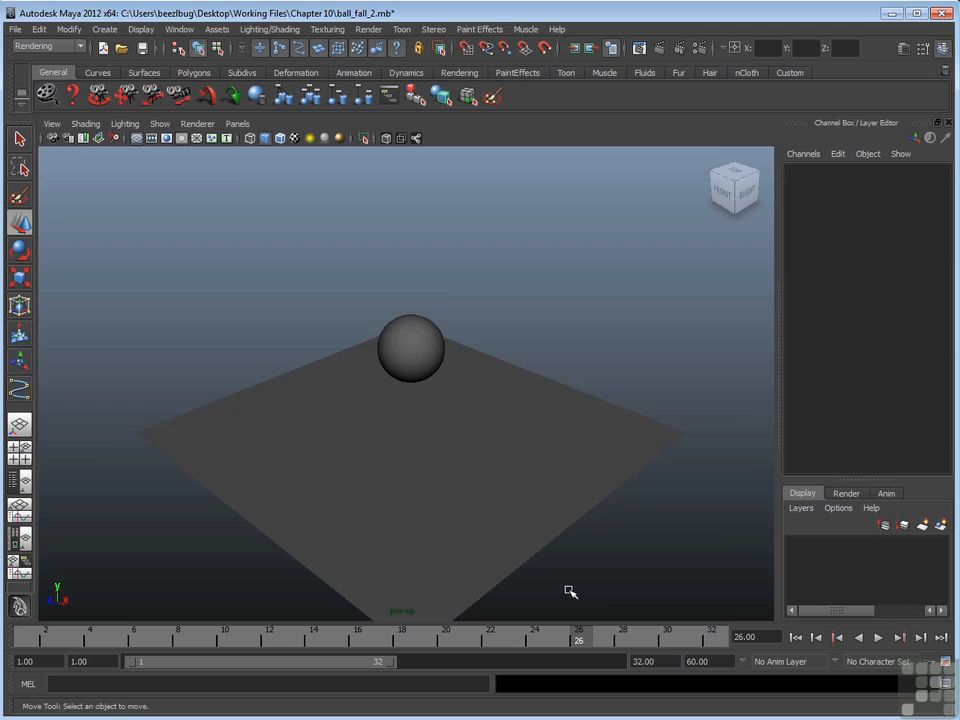